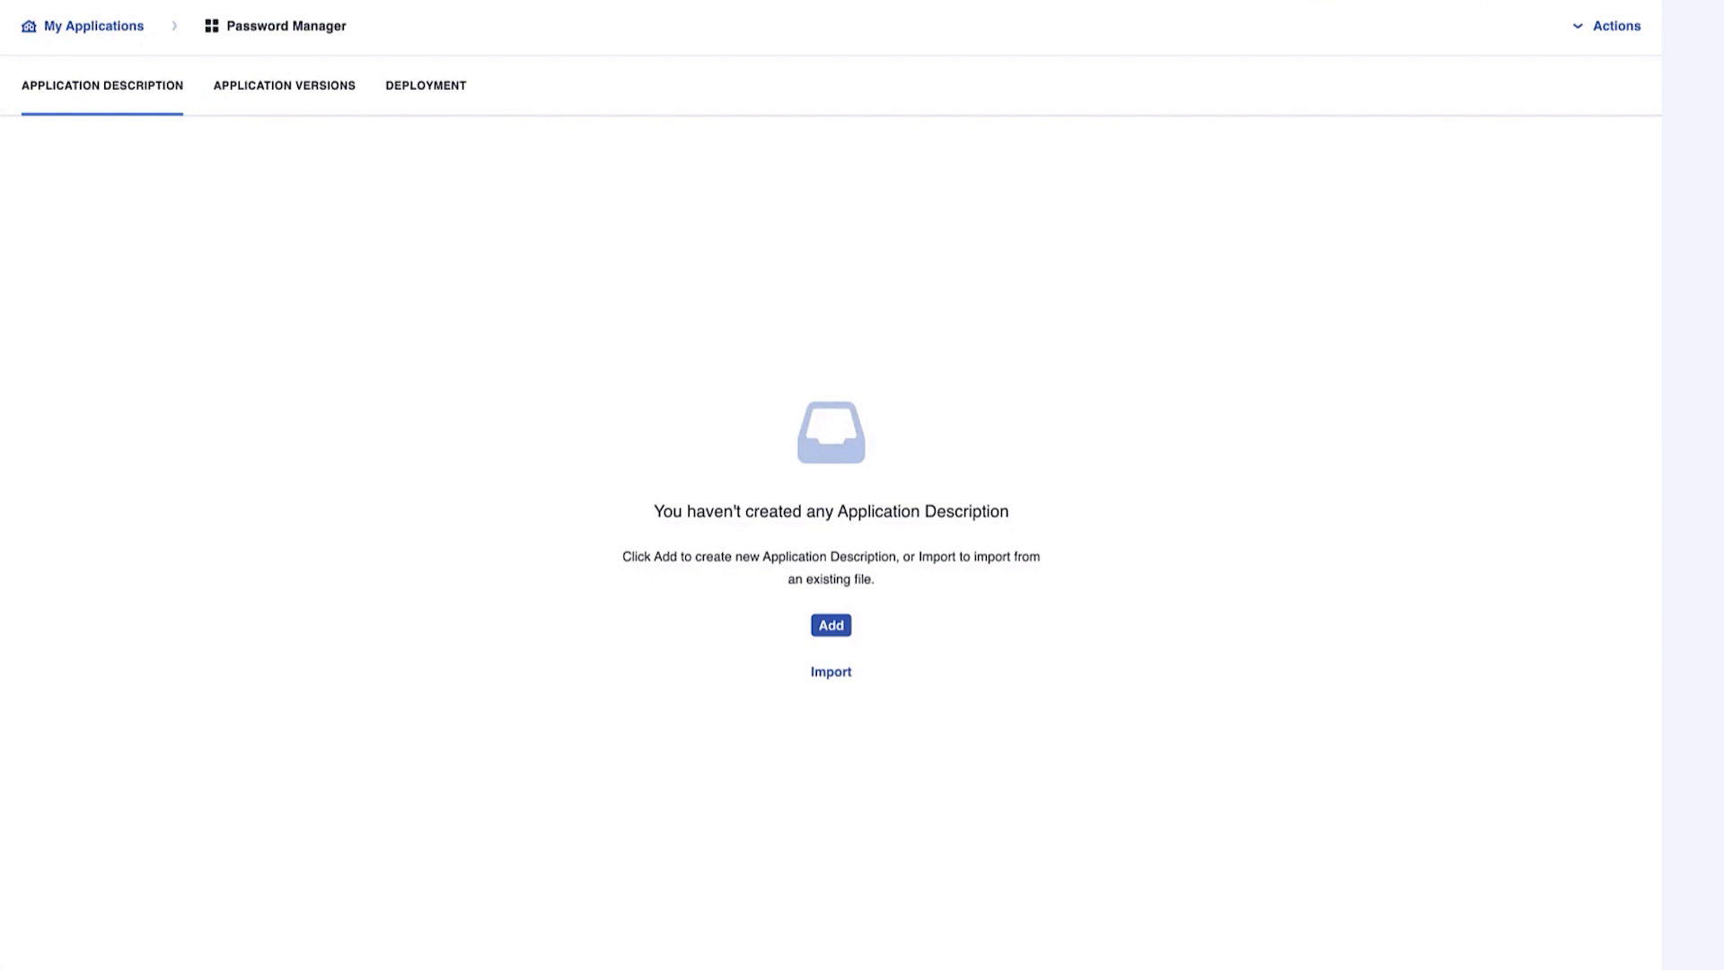
Add a version 1.0 description under Security Services and start naming it 'Password Manager'
left_click(831, 625)
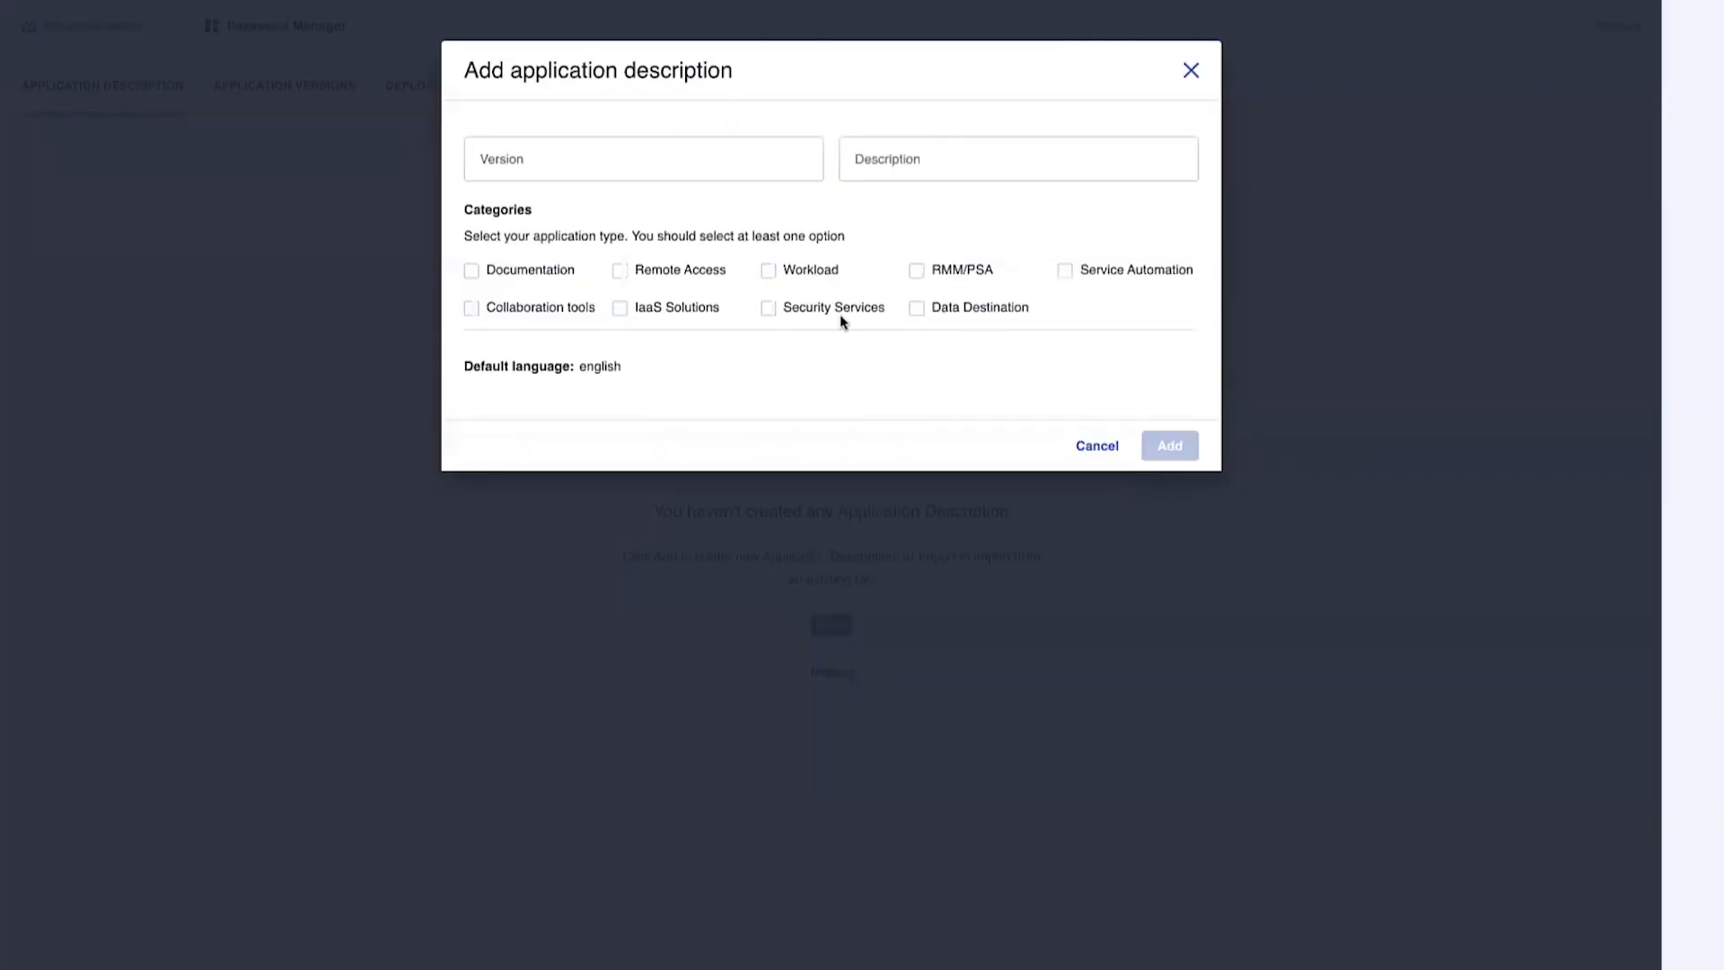
left_click(665, 158)
type("1.0")
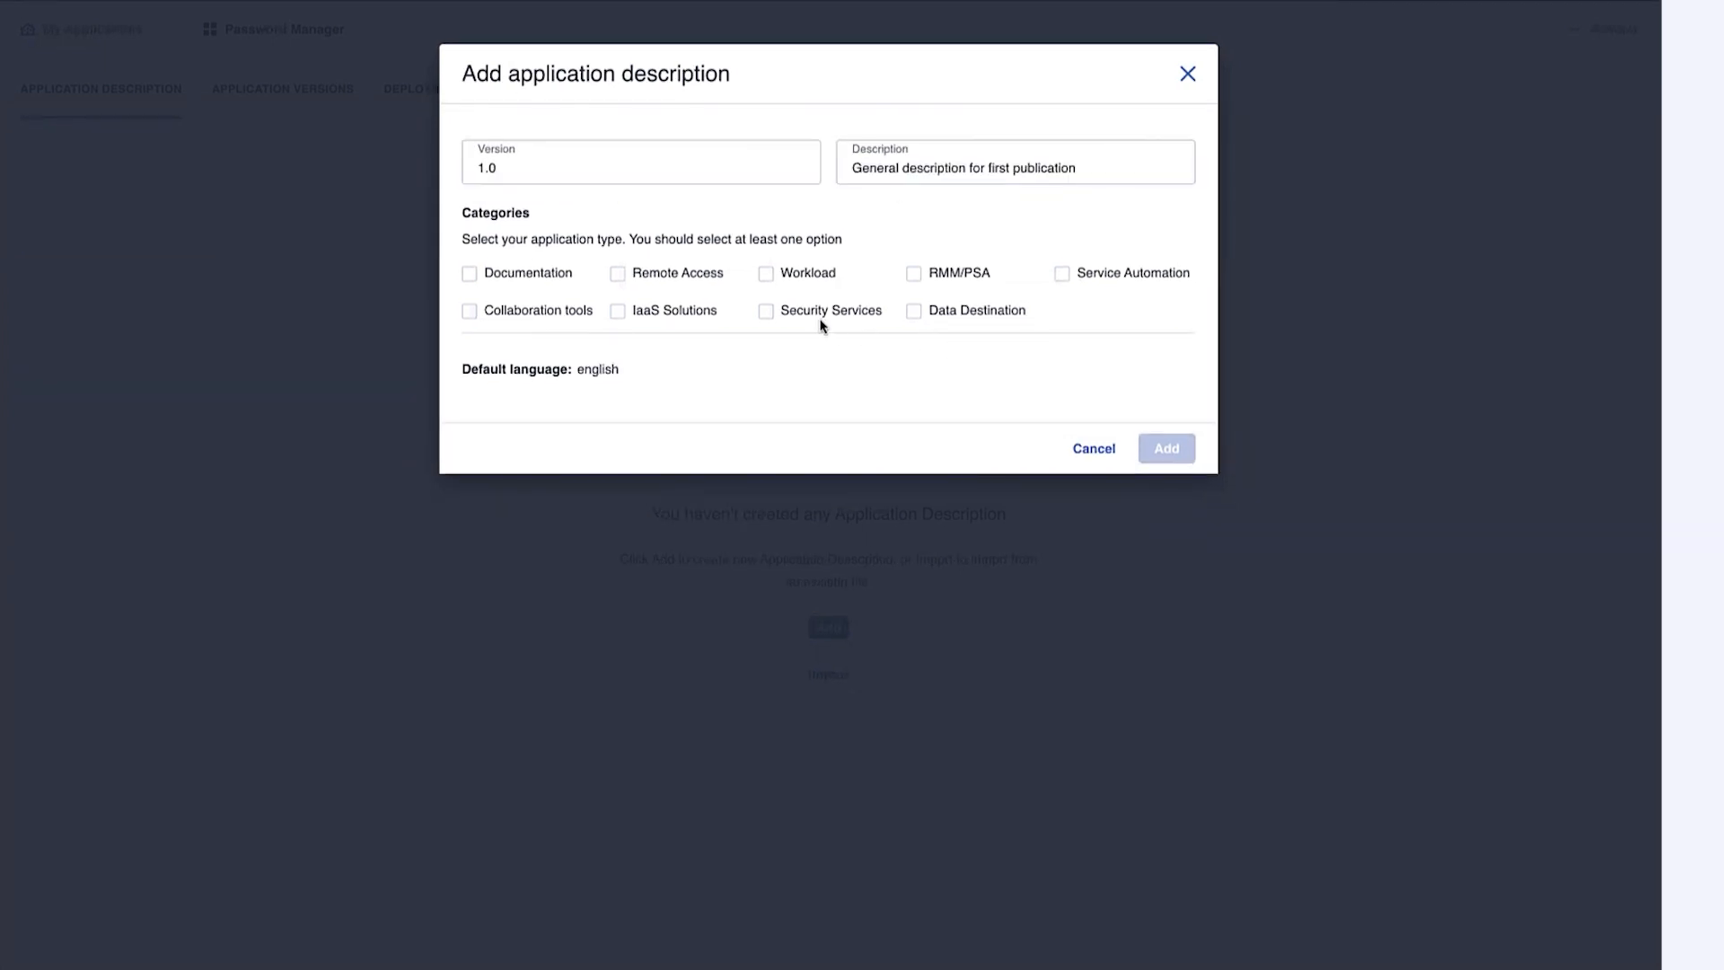
left_click(767, 314)
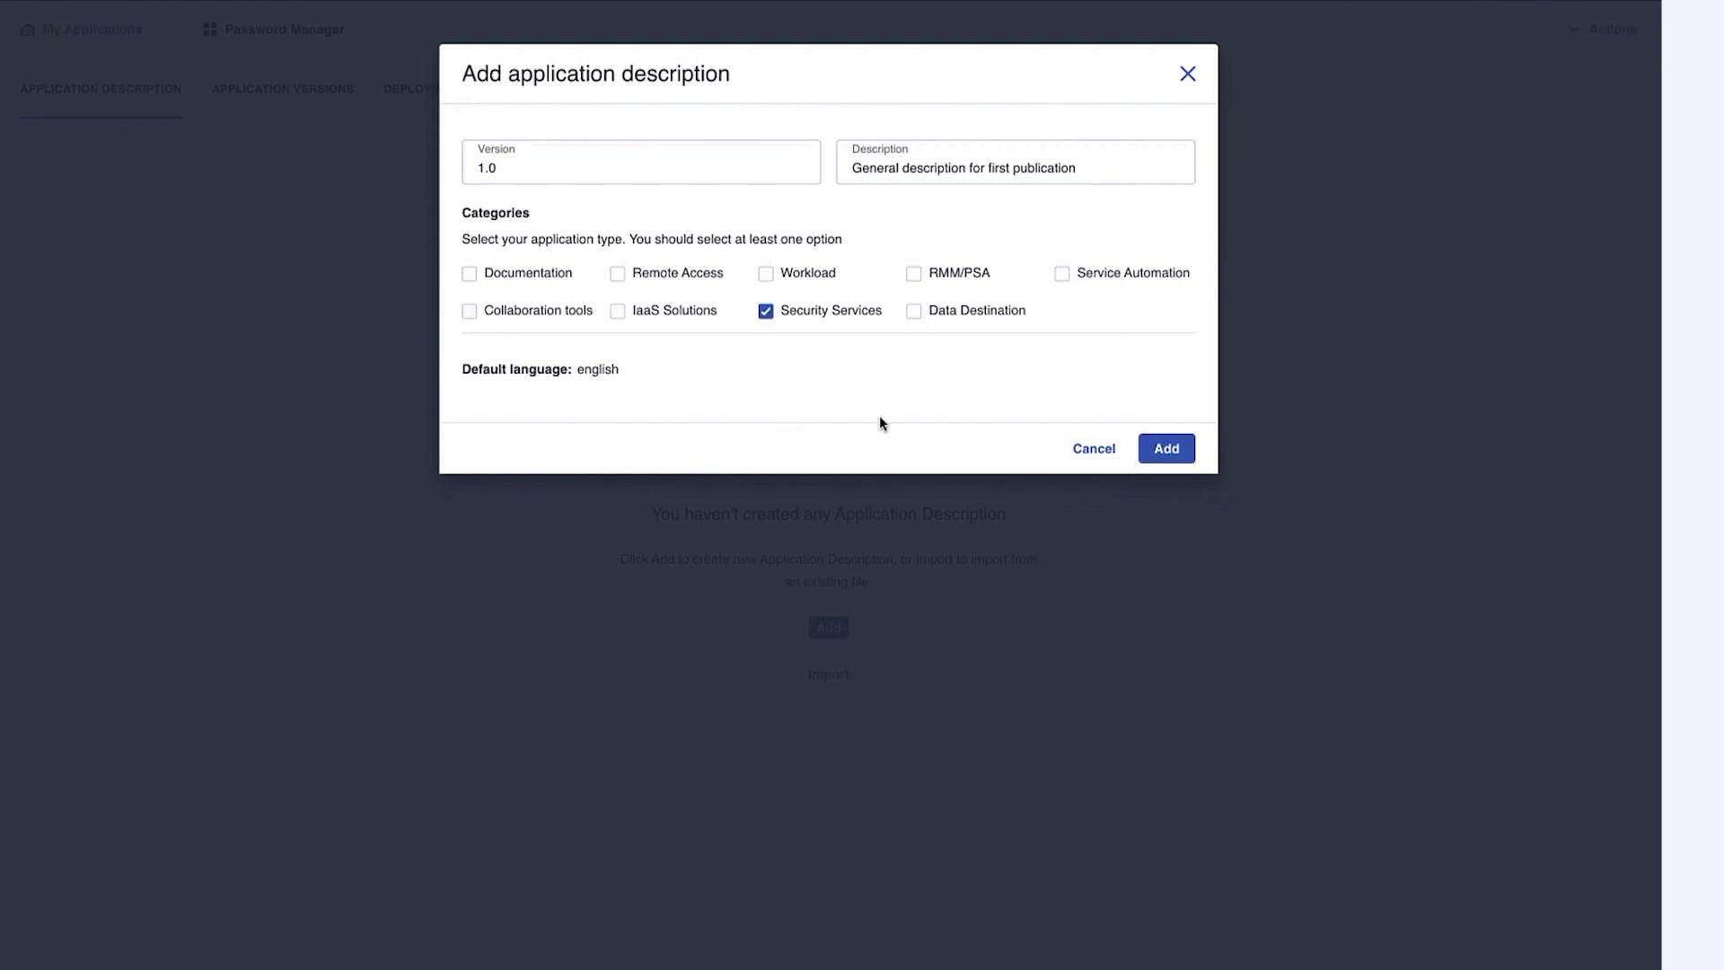
left_click(1167, 448)
type("Password Manage")
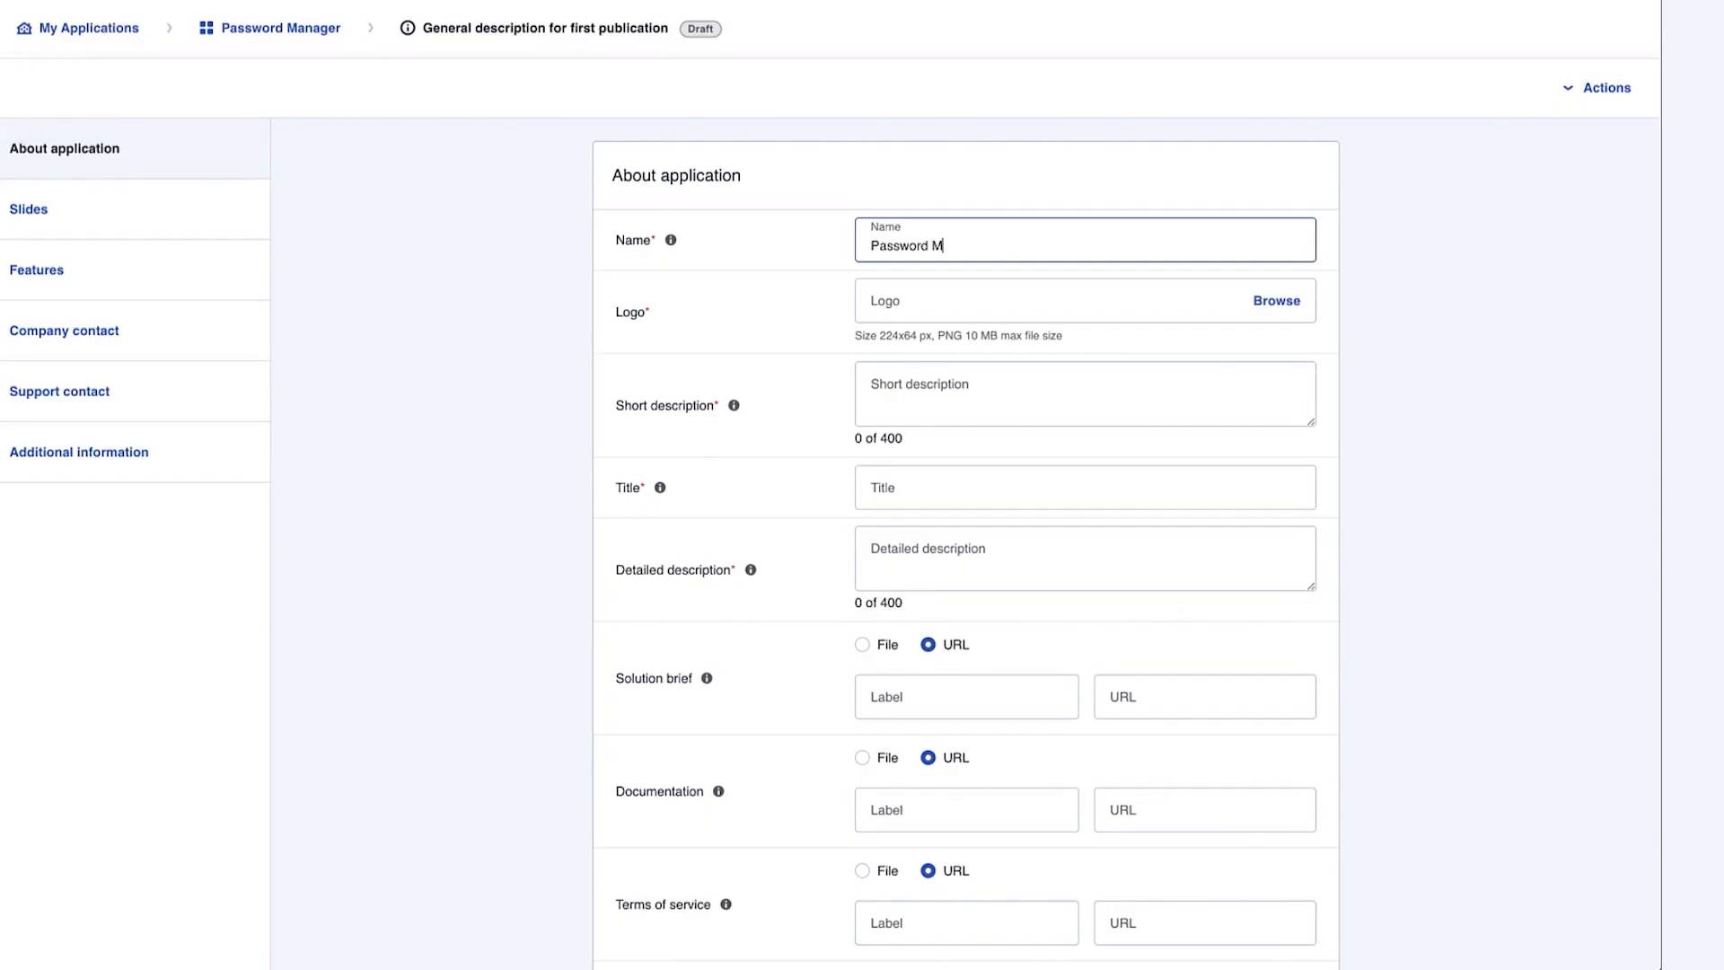
type("r")
Attach logo.png as the app logo and enter 'Password Manager' as the short description
left_click(1258, 306)
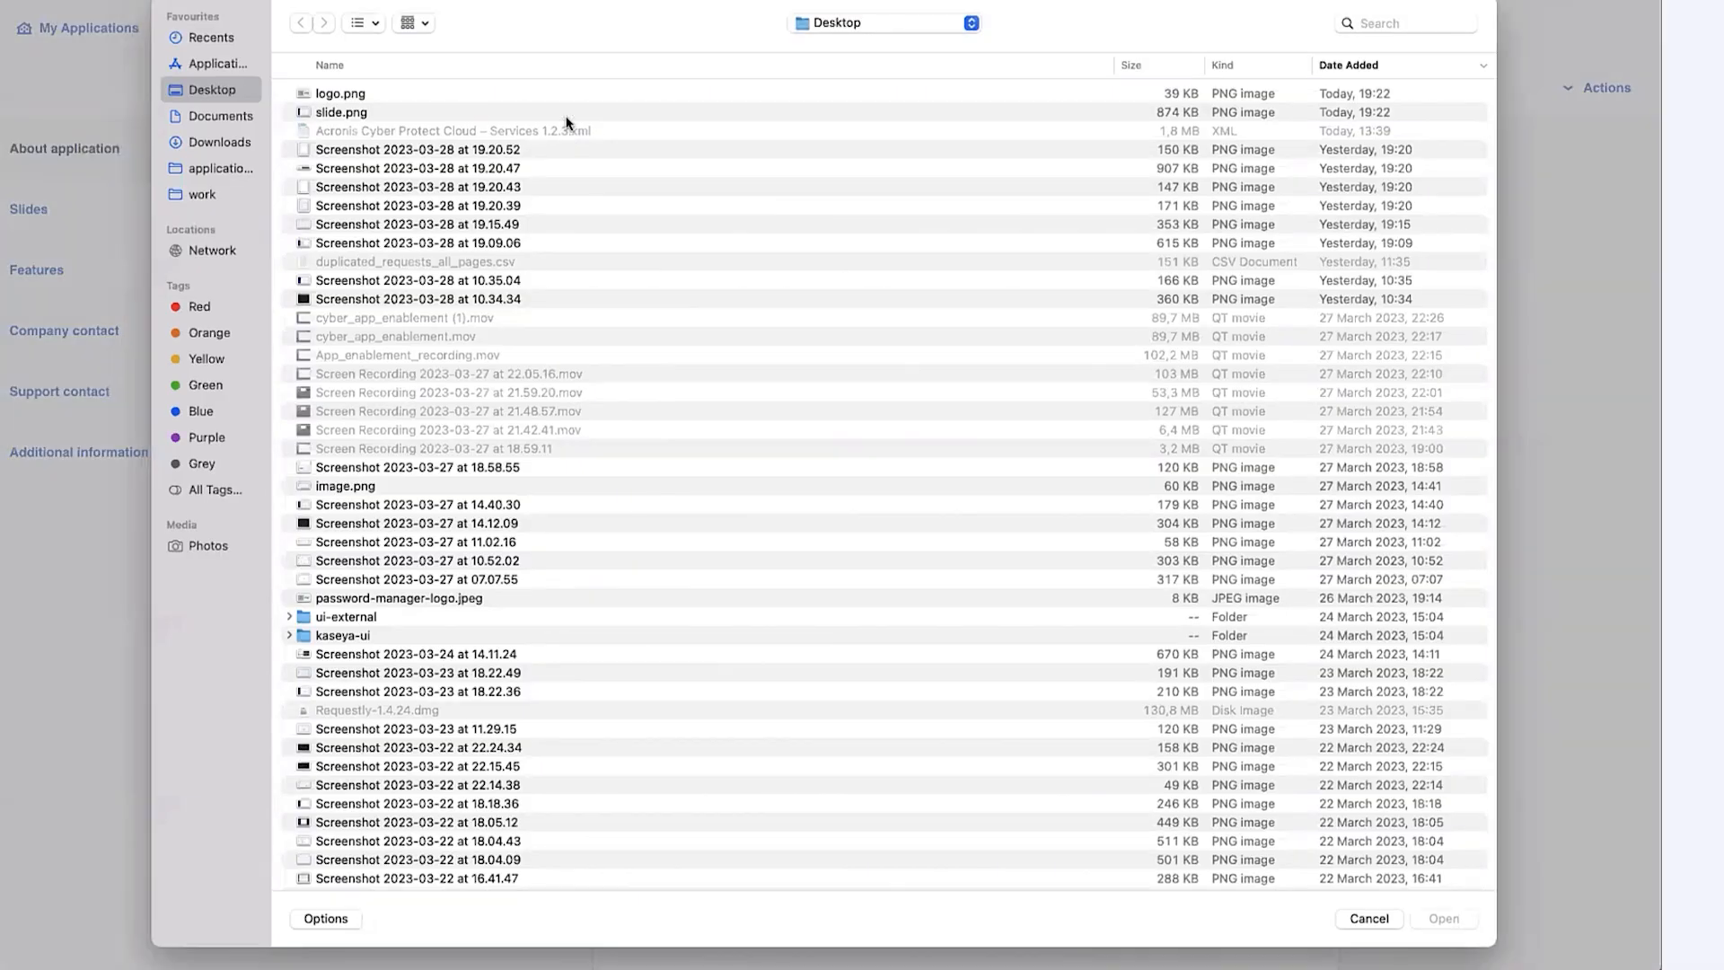
double_click(374, 93)
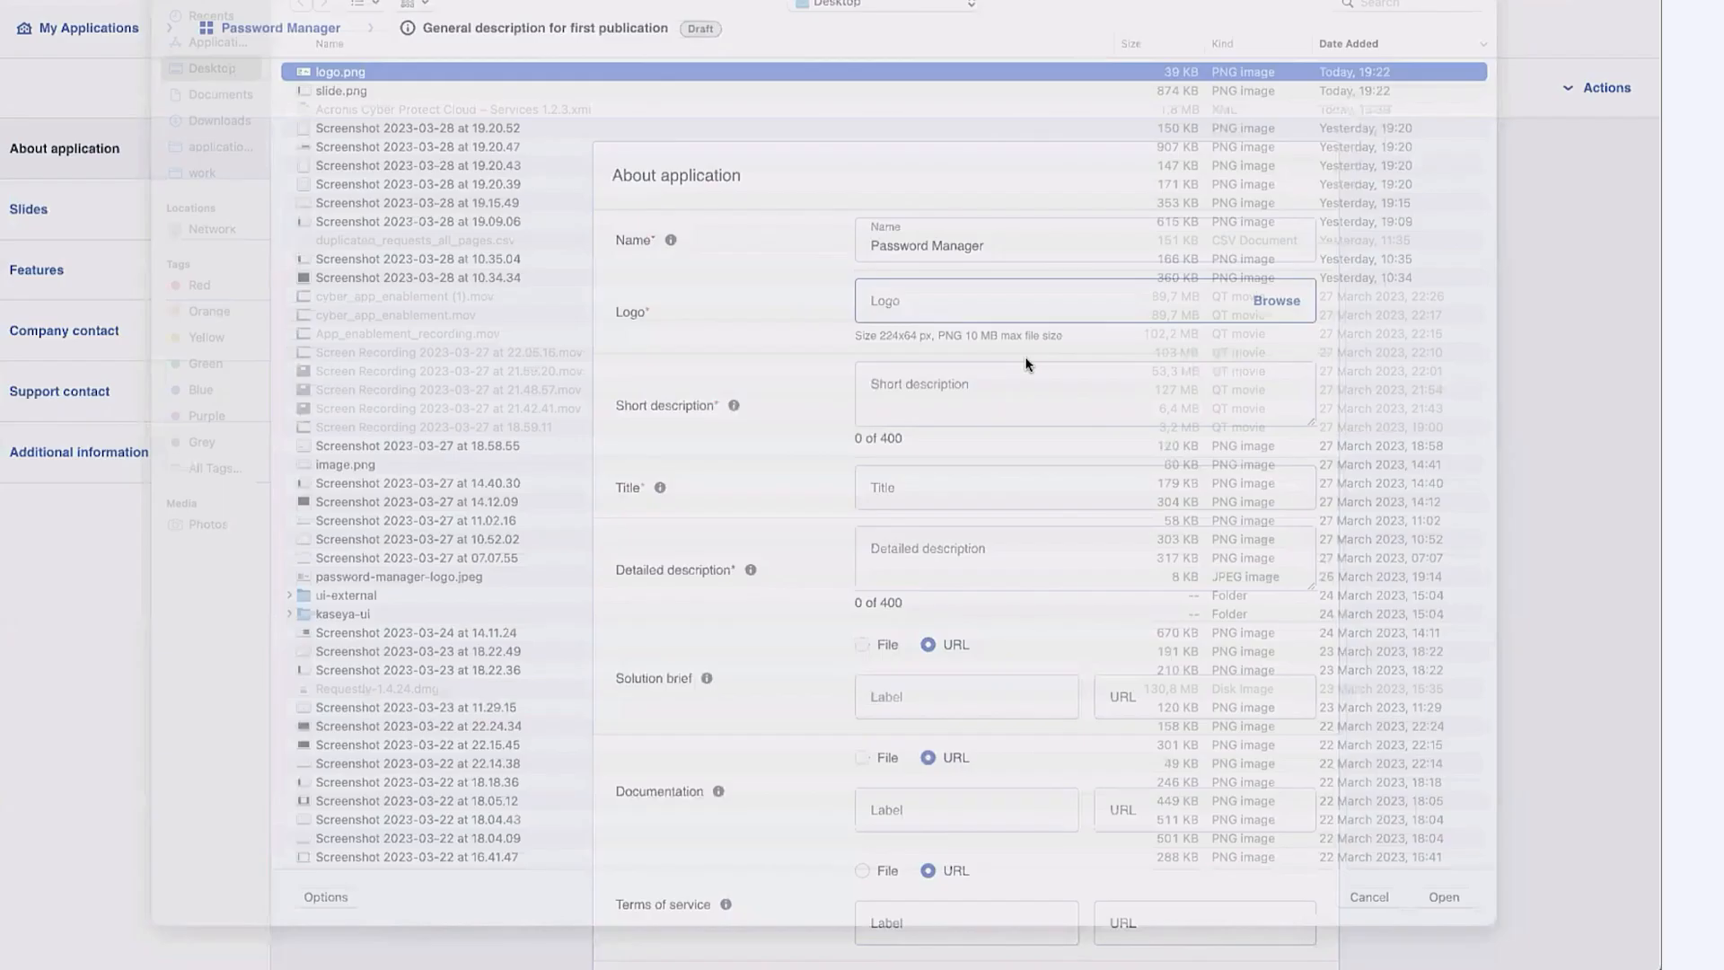
scroll(1179, 401, "down", 3)
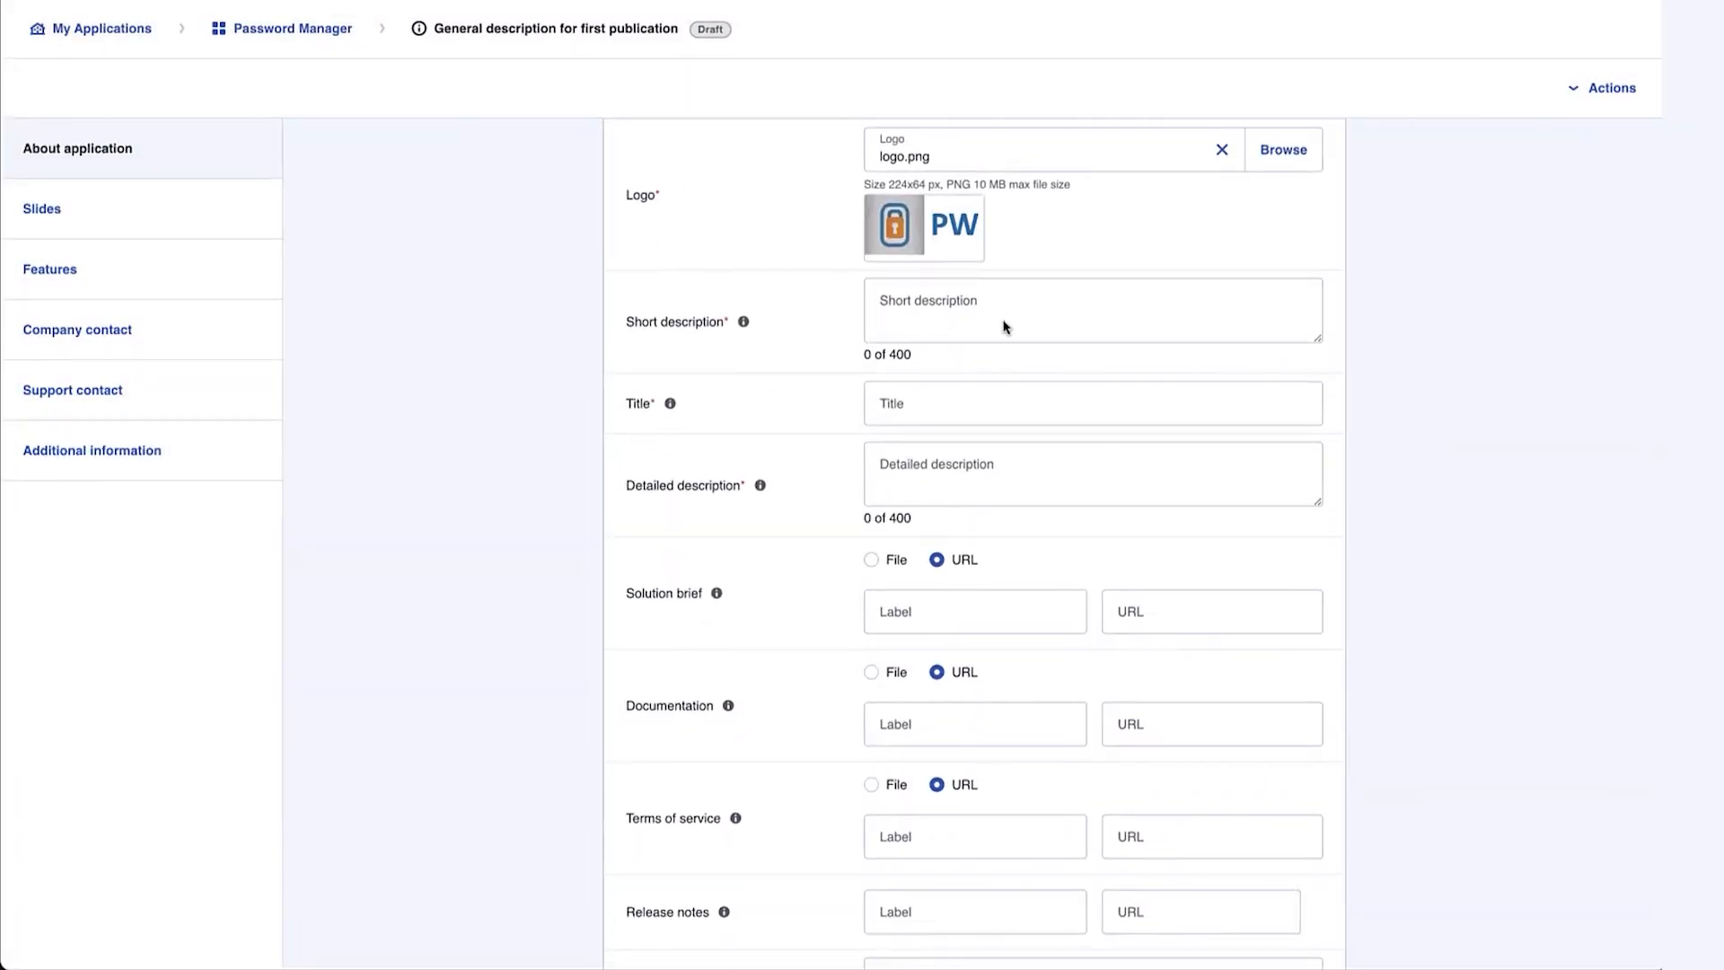
left_click(962, 310)
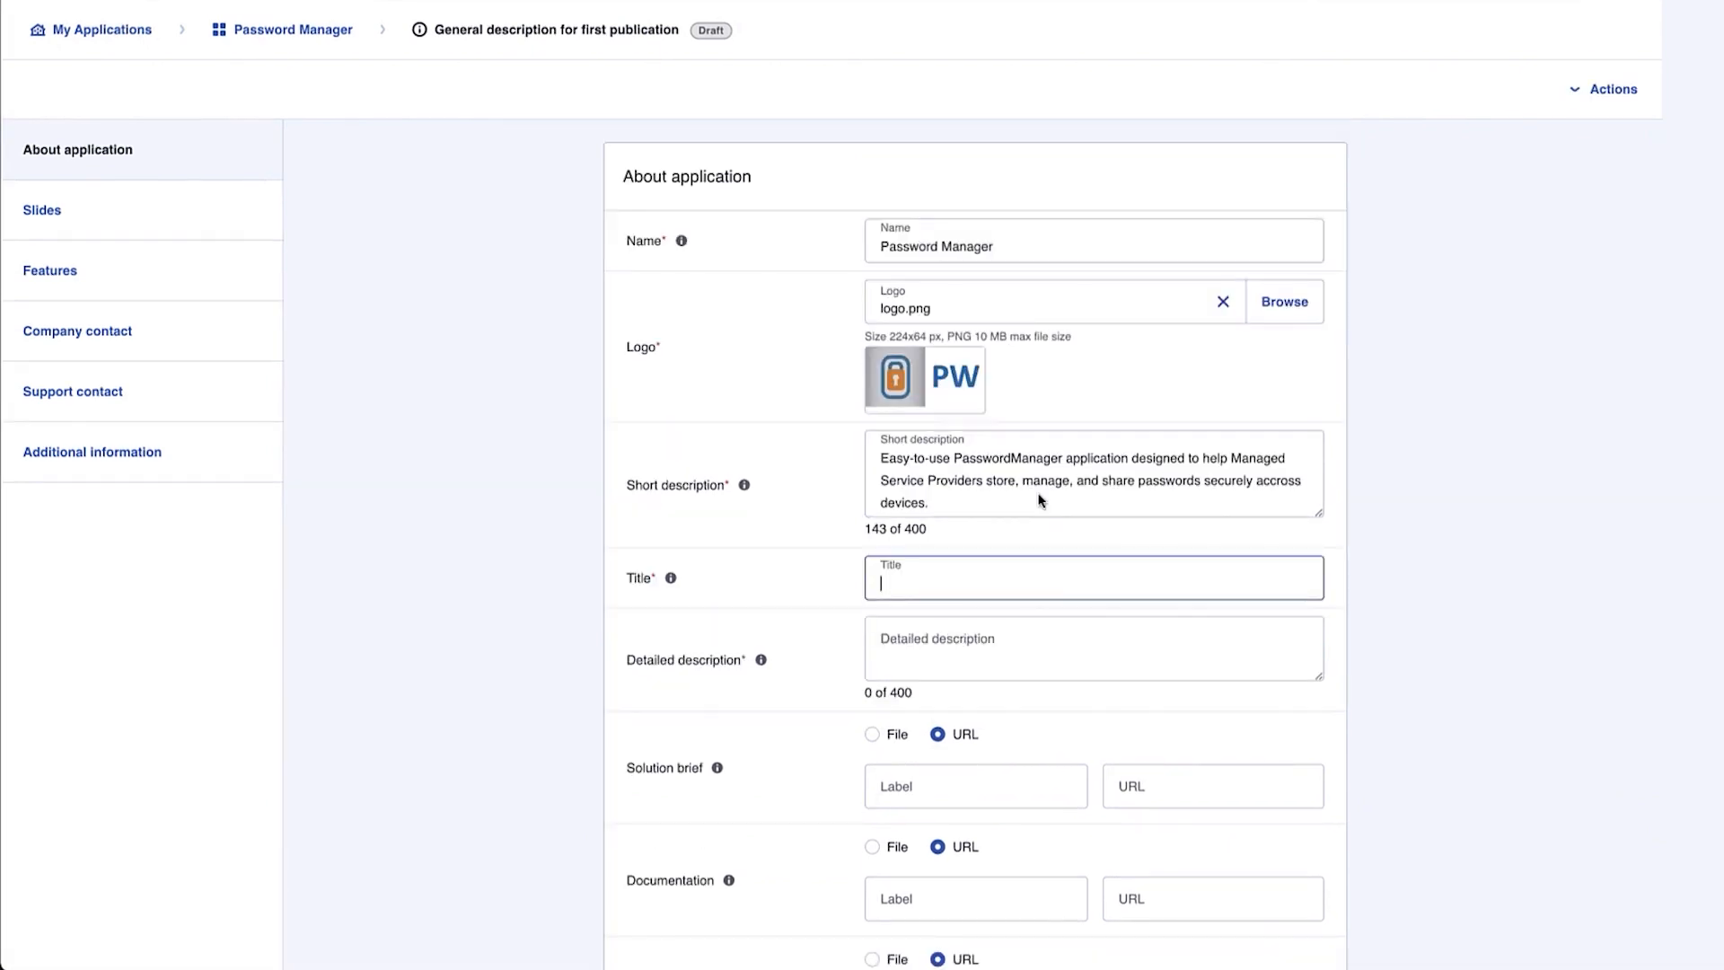
type("Password Manager")
Paste the detailed description paragraph into the draft
scroll(1029, 493, "down", 3)
left_click(994, 424)
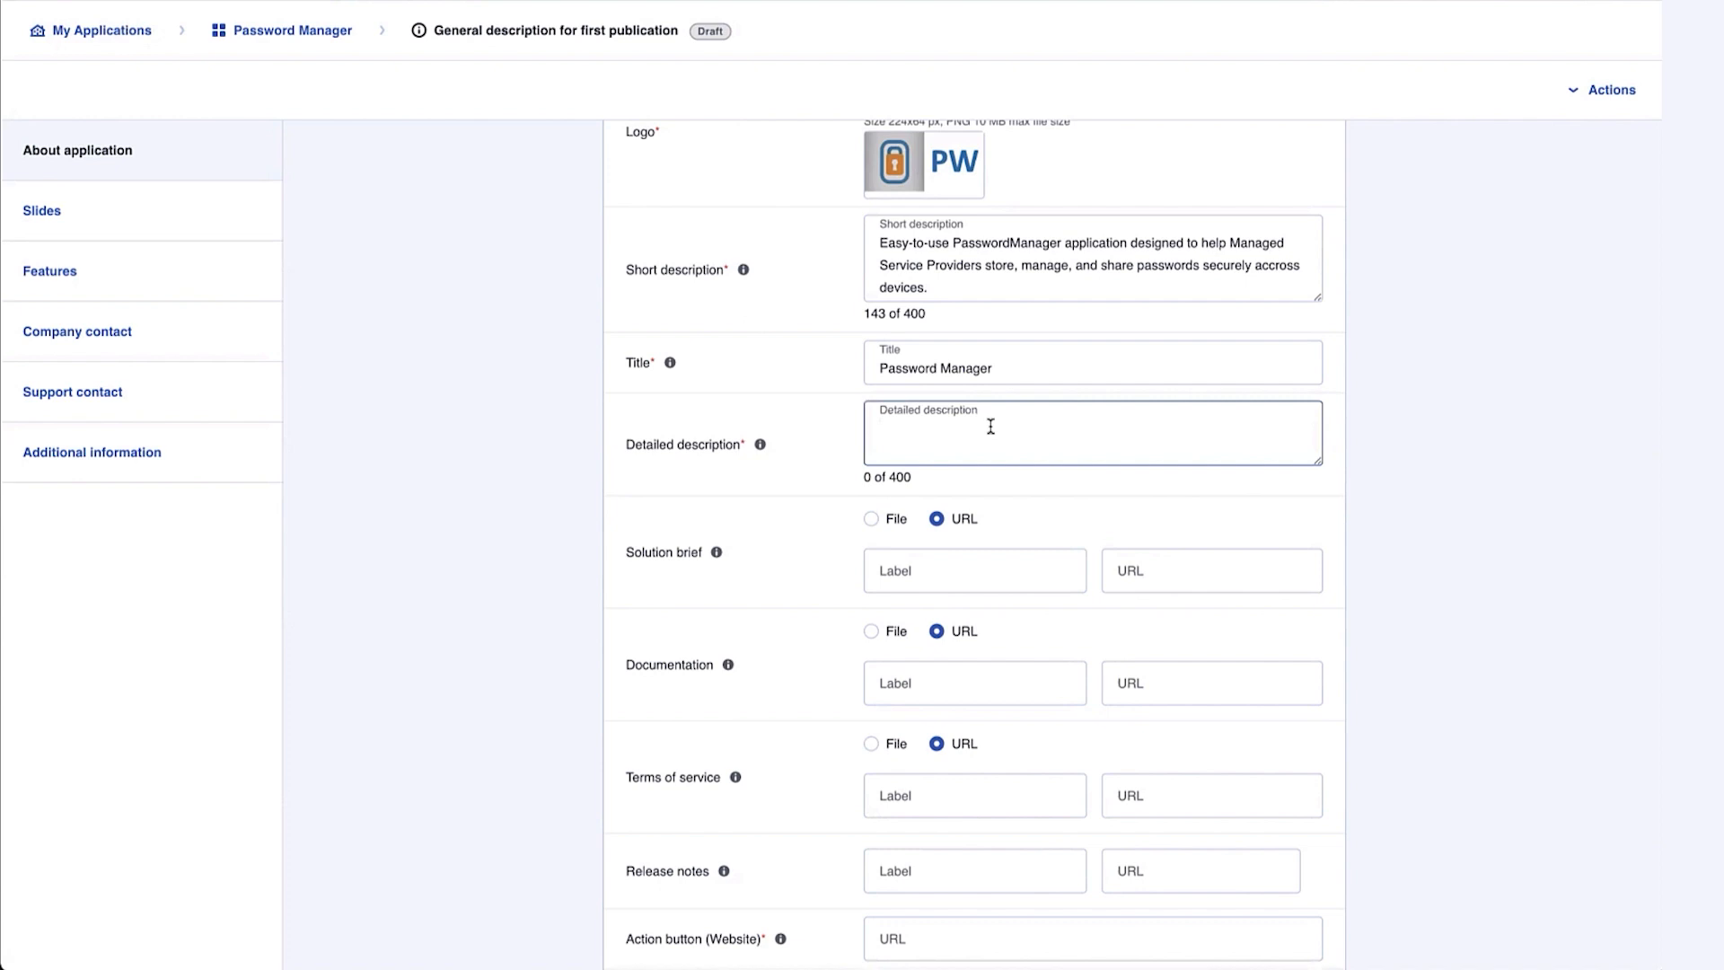
key("super+v")
left_click(179, 215)
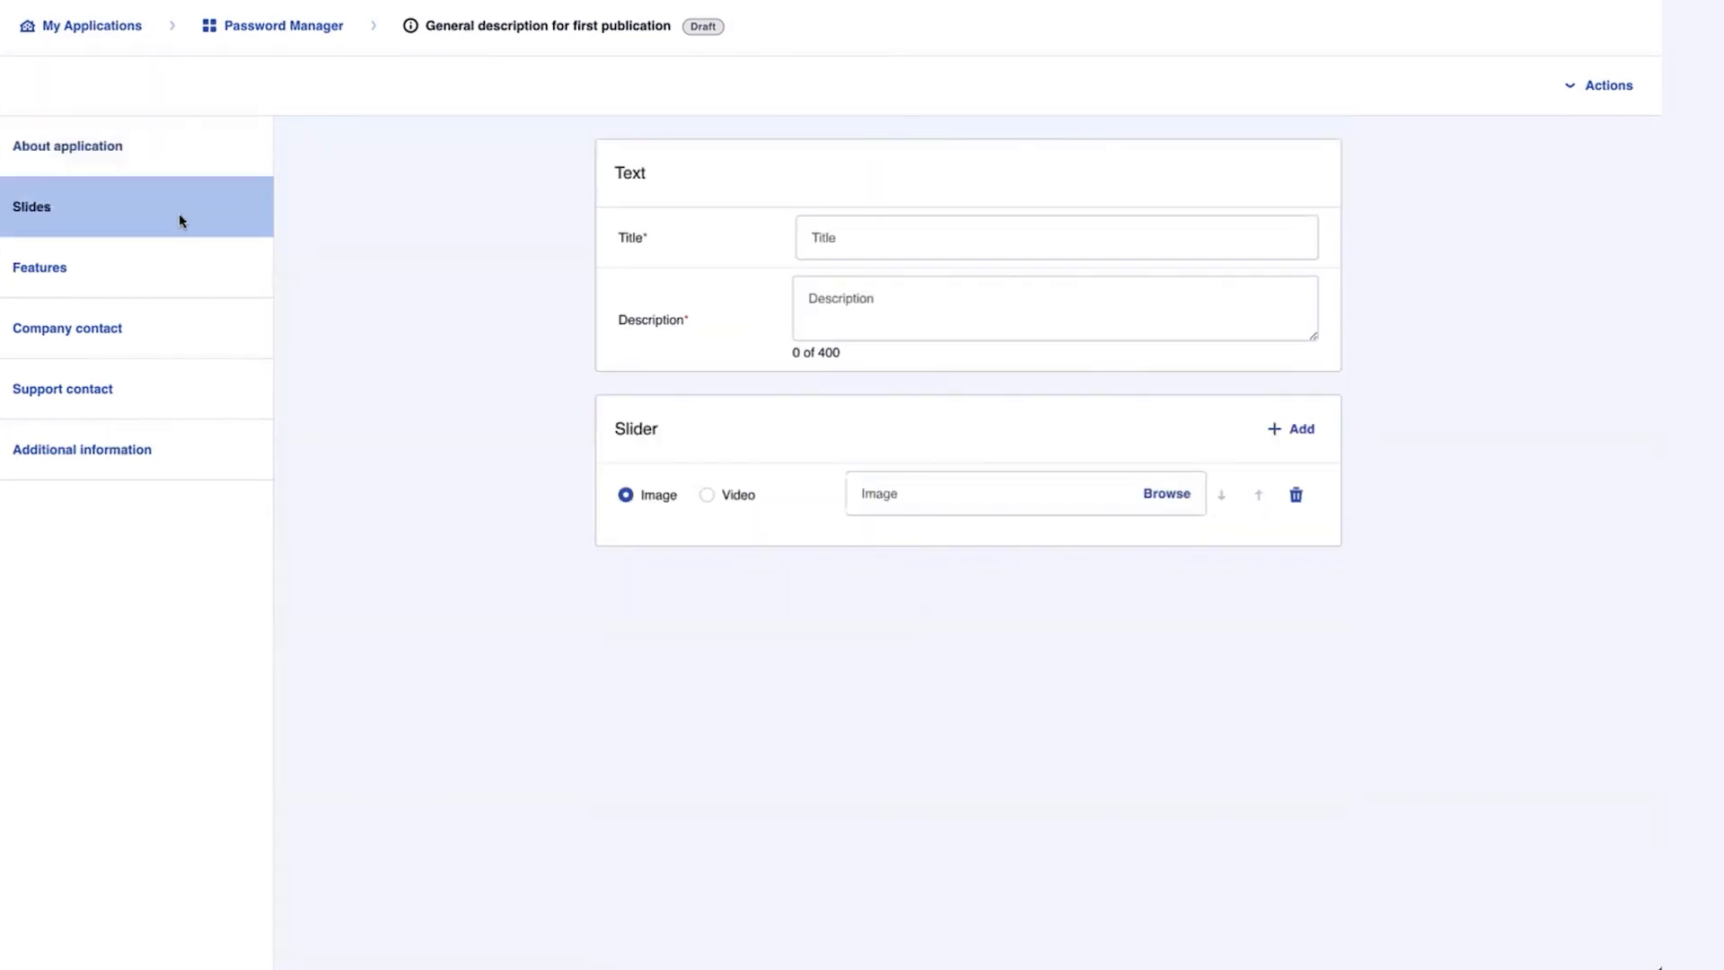
Paste the slide title 'Secure Your Passwords with PasswordManager and Acronis Integration' and its description
left_click(1054, 250)
key("super+v")
left_click(887, 301)
key("super+v")
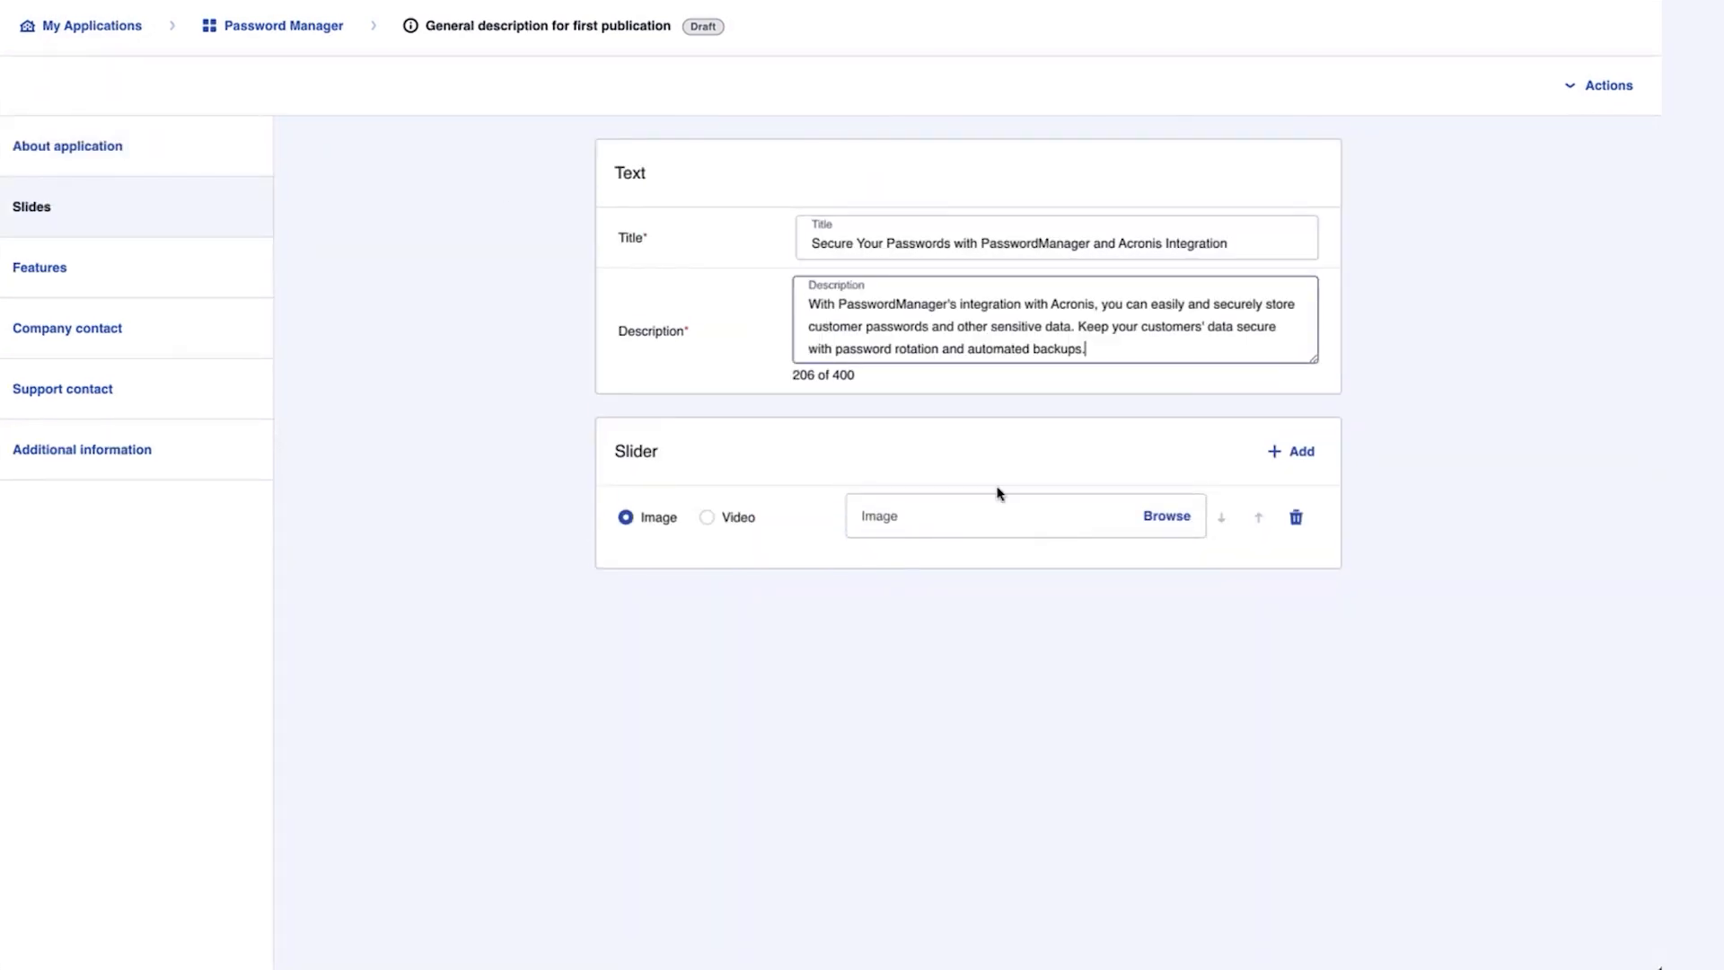
Attach slide.png as the slide image, keeping the media type set to image
left_click(1167, 519)
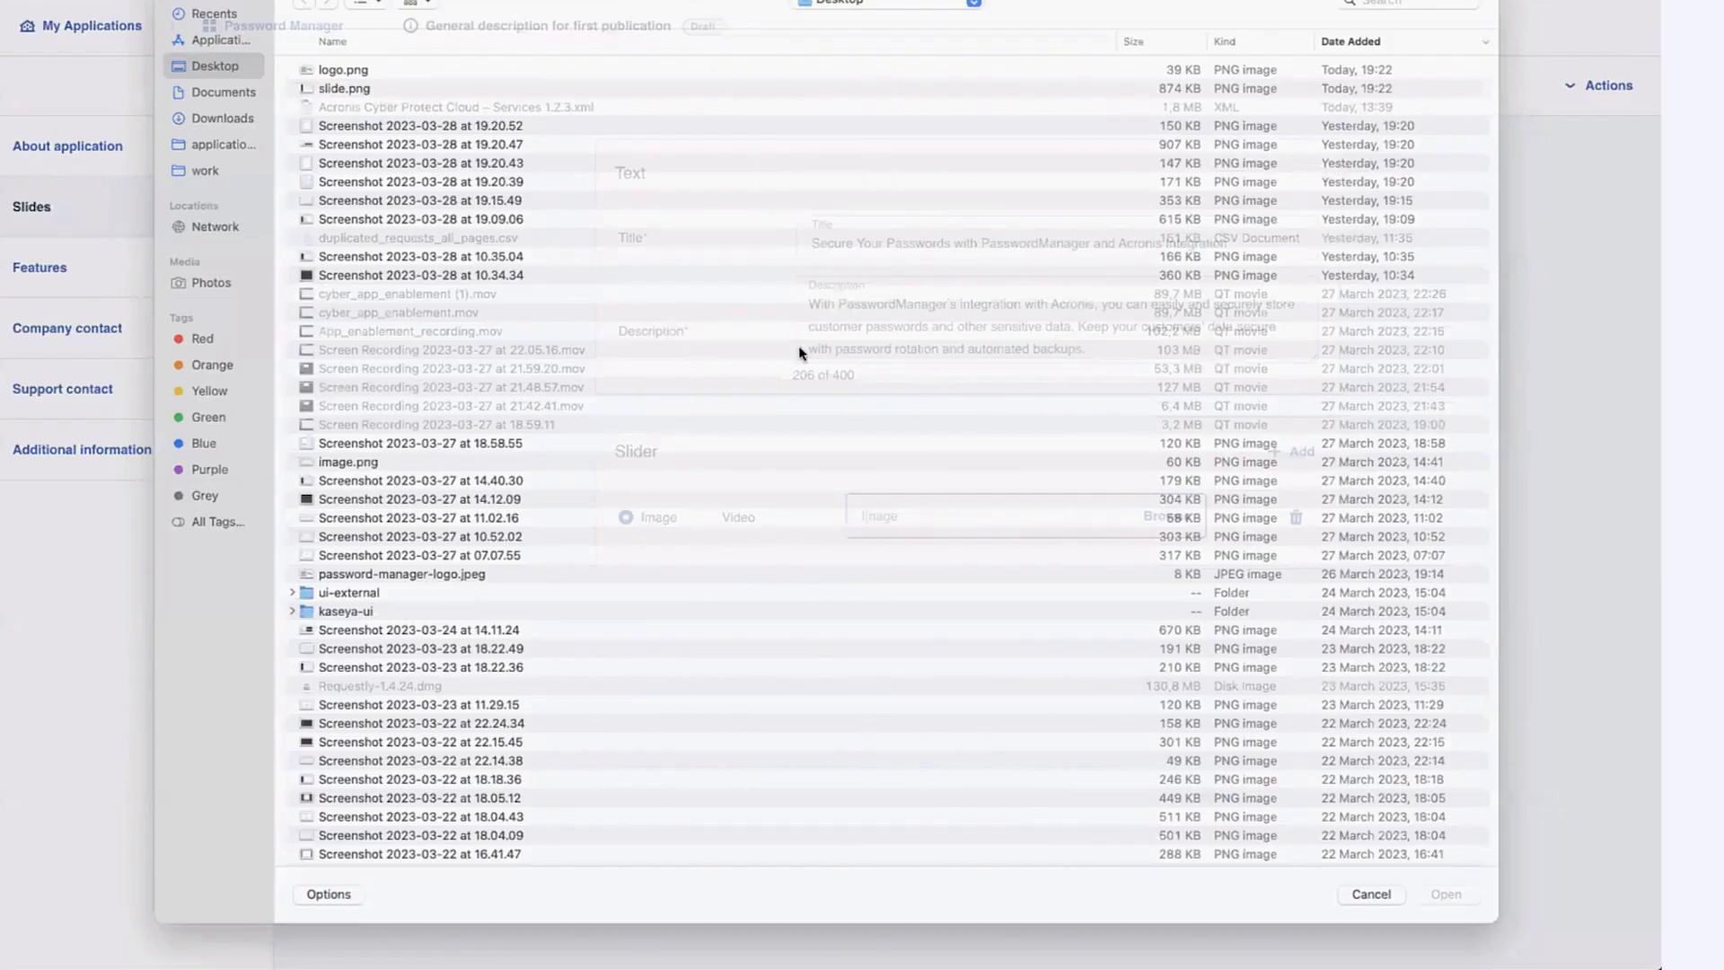
left_click(375, 113)
double_click(376, 113)
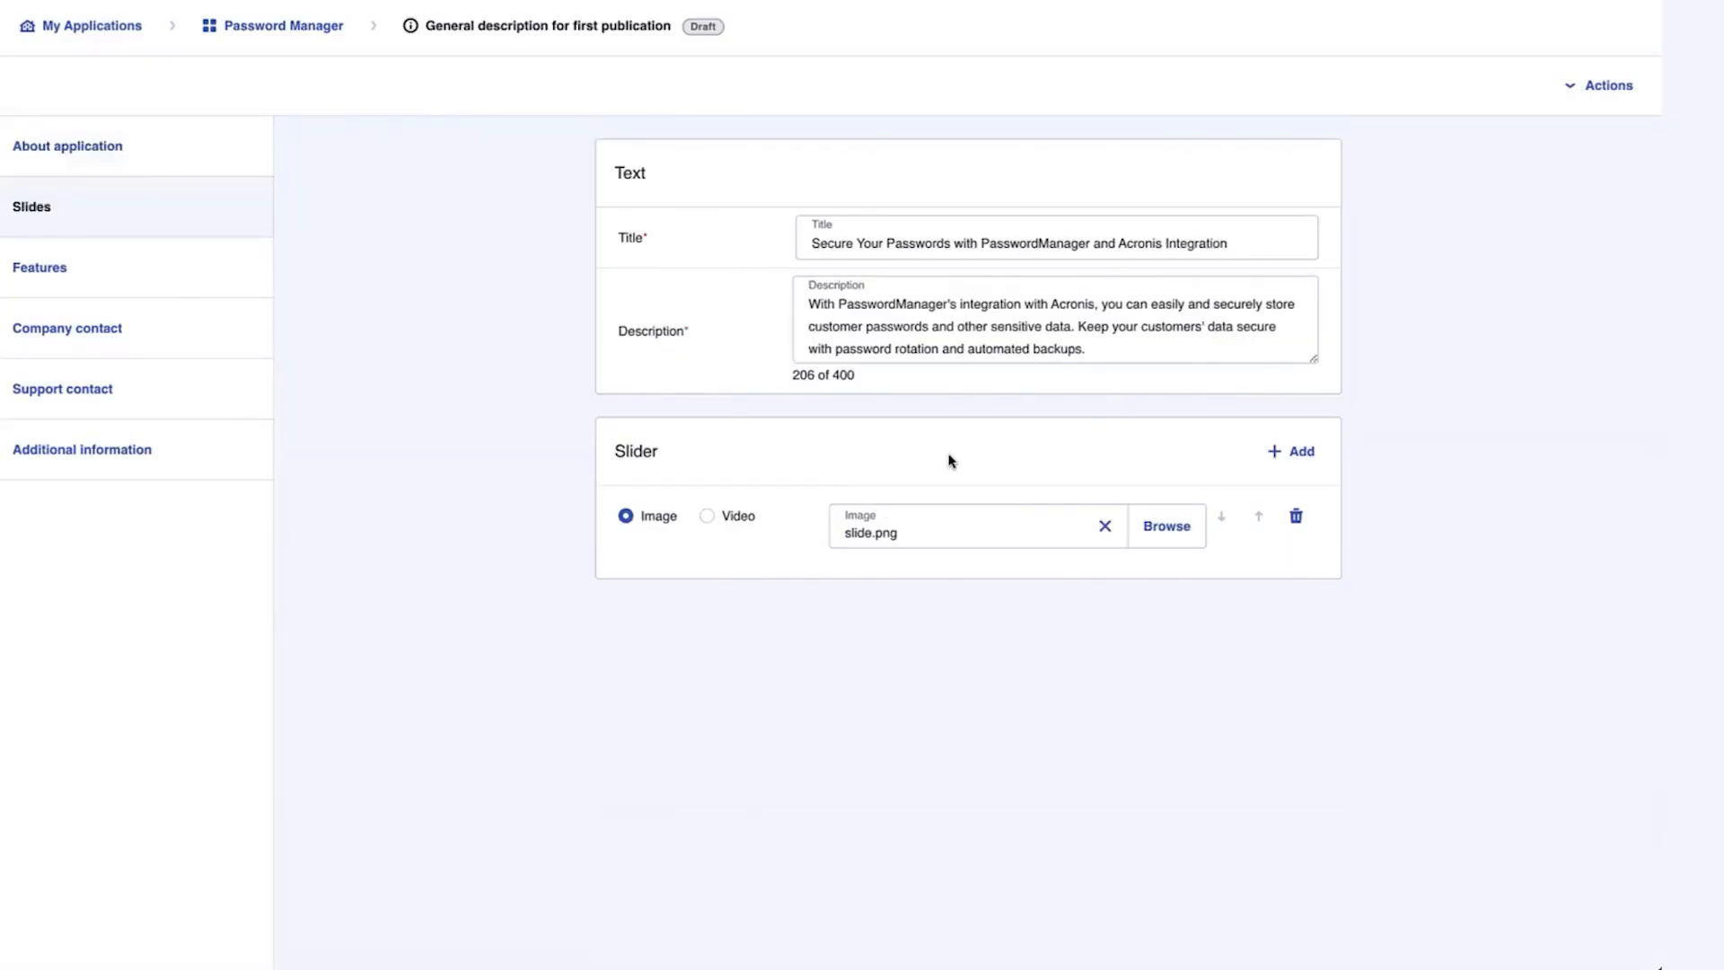
left_click(709, 519)
left_click(634, 524)
Add the features 'Secure storage' and 'Automated password rotation' with their descriptions
left_click(108, 275)
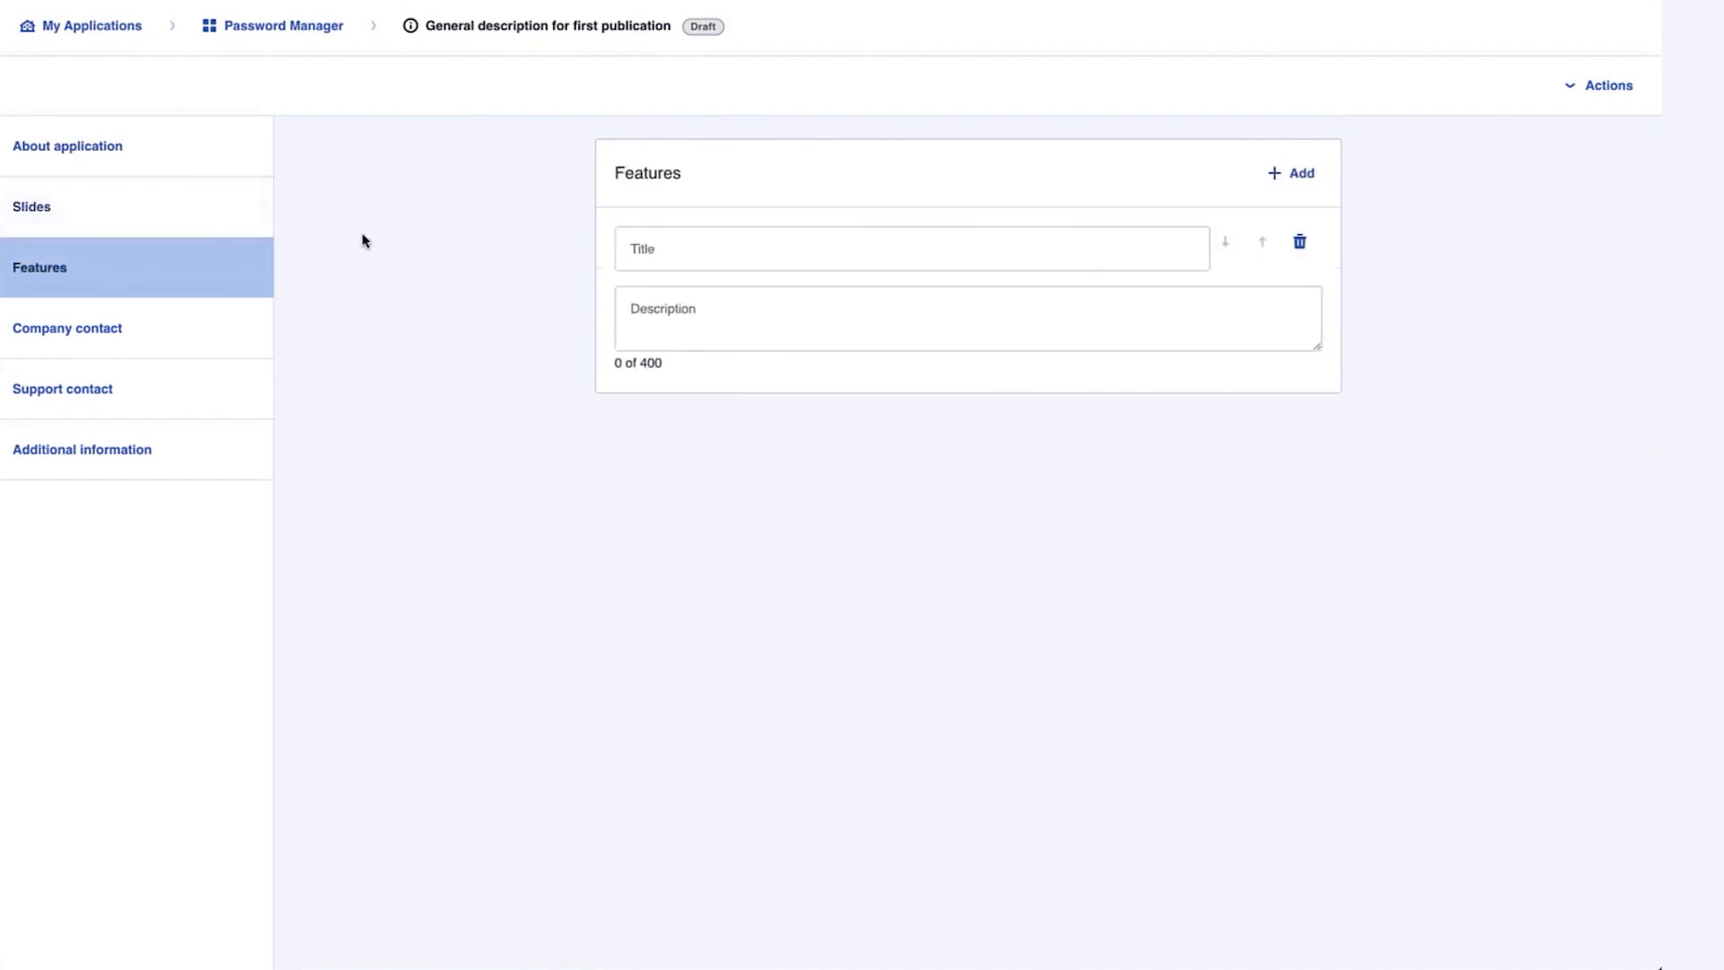
left_click(757, 252)
type("Secure storage")
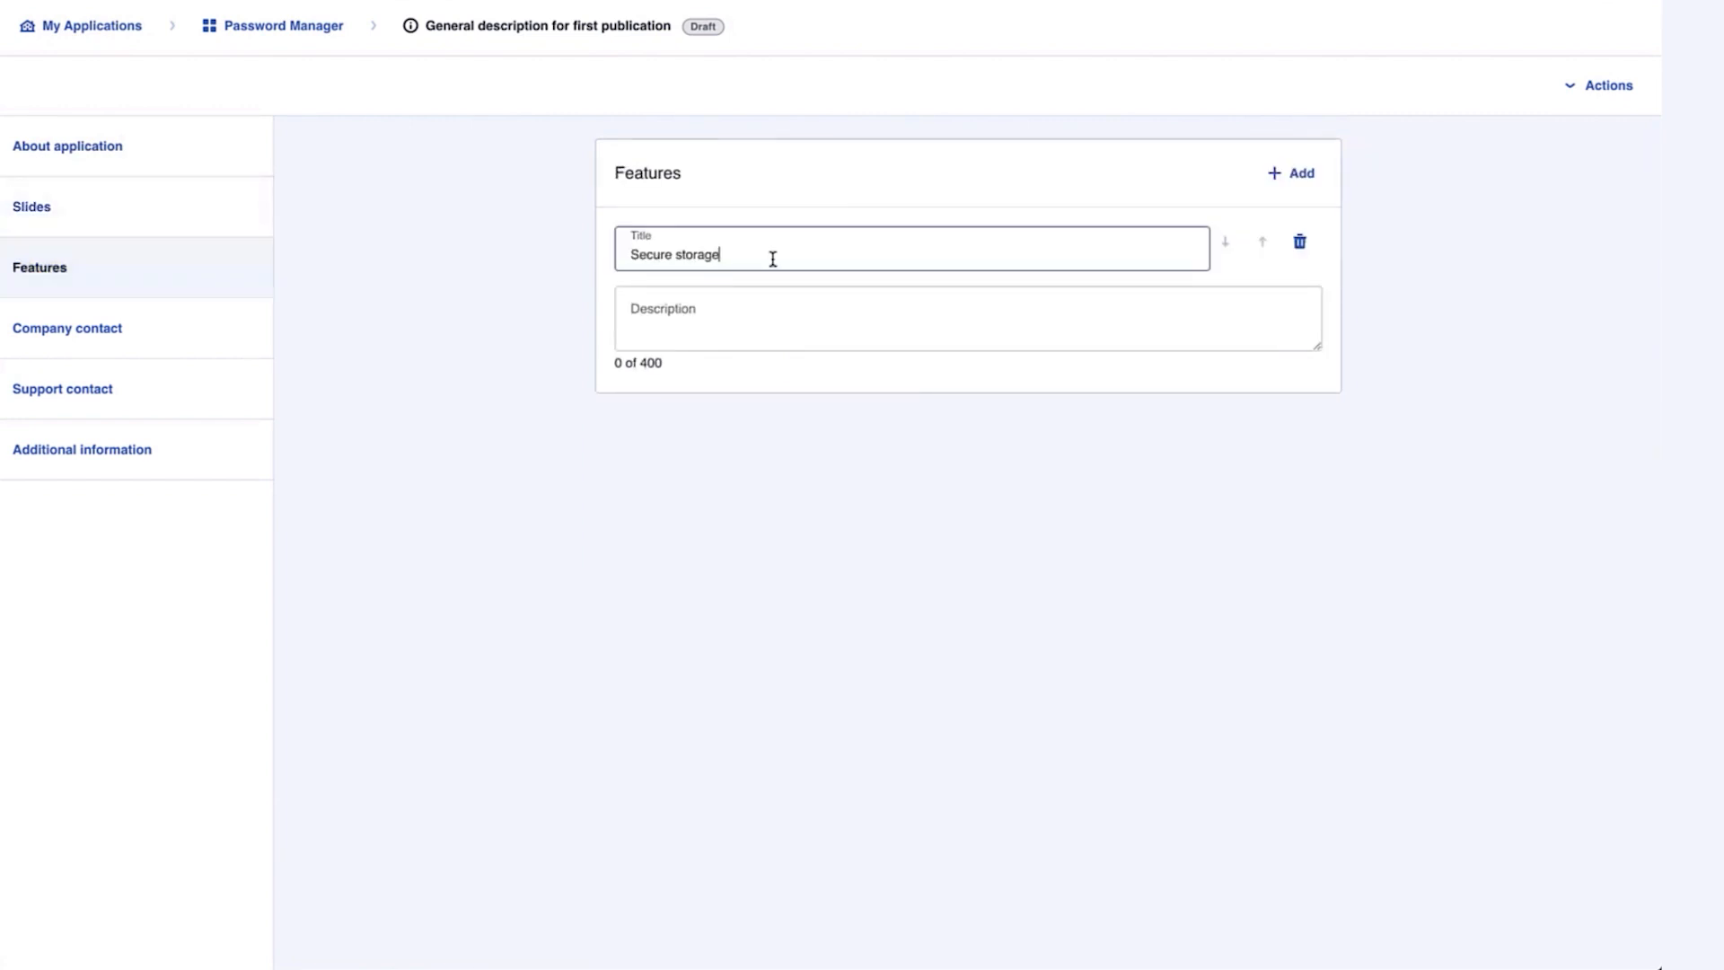
left_click(790, 309)
type("PasswordManager provides MSPs with a secure environment to store customer passwords and other sensitive data.")
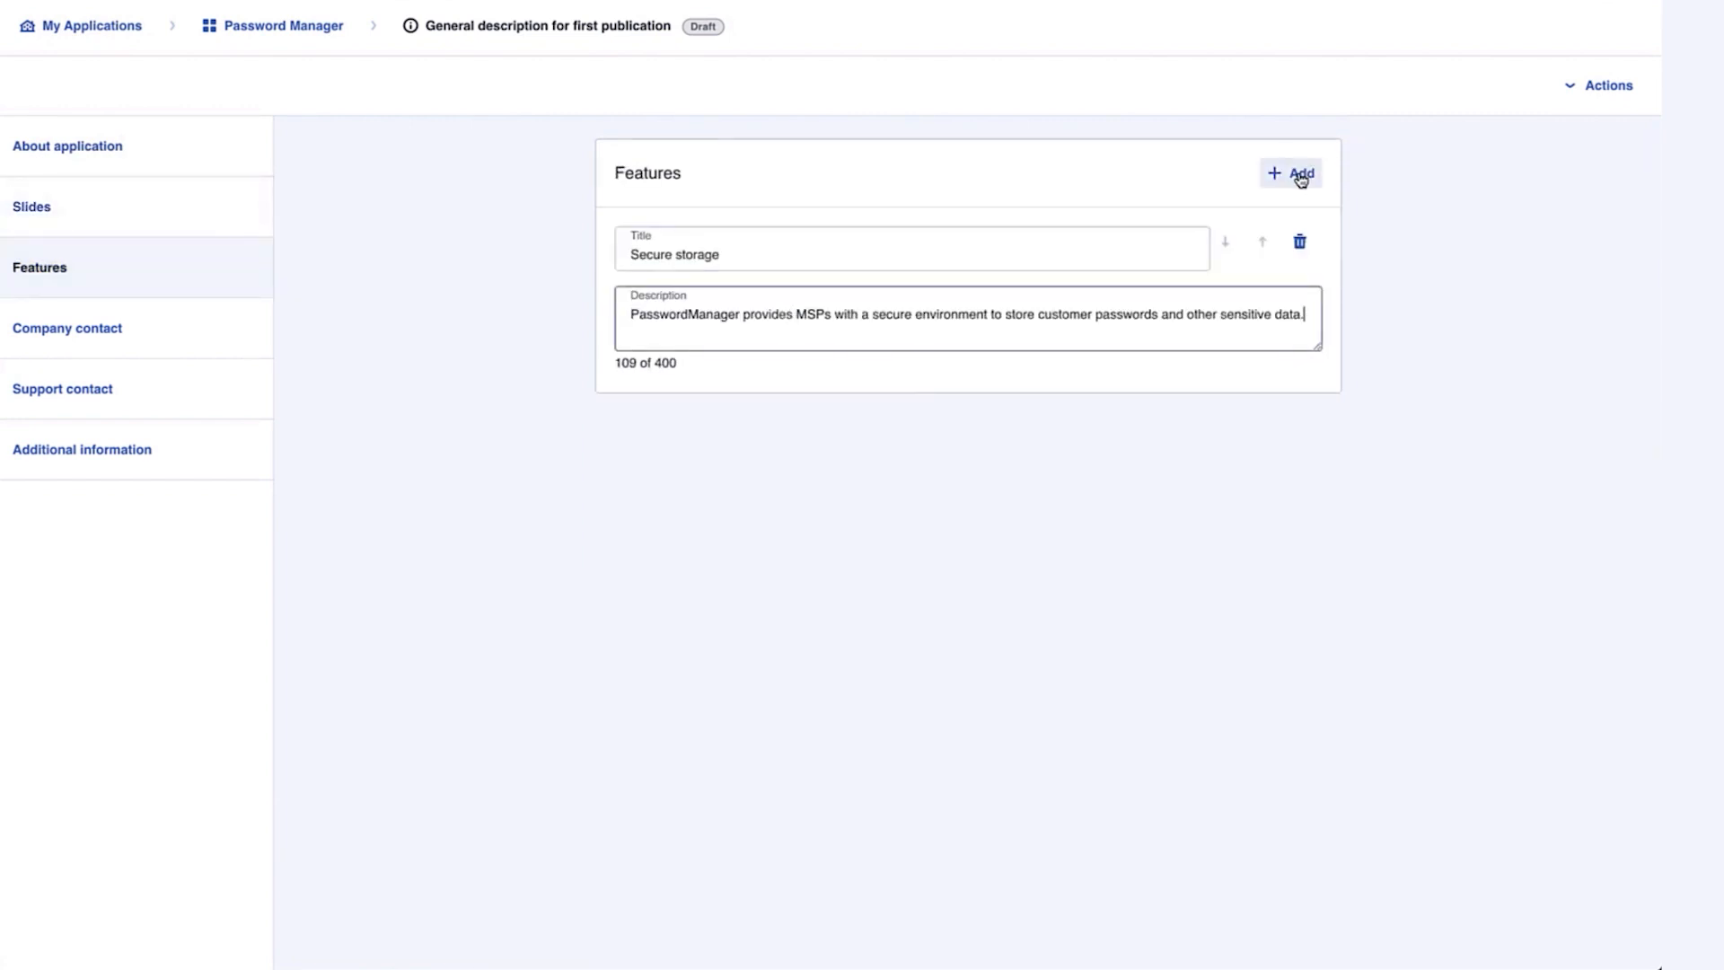
left_click(1298, 175)
left_click(859, 439)
type("Automated password rotation")
left_click(864, 530)
type("PasswordManager includes an automated password rotation feature to ensure customer passwords remain secure over time.")
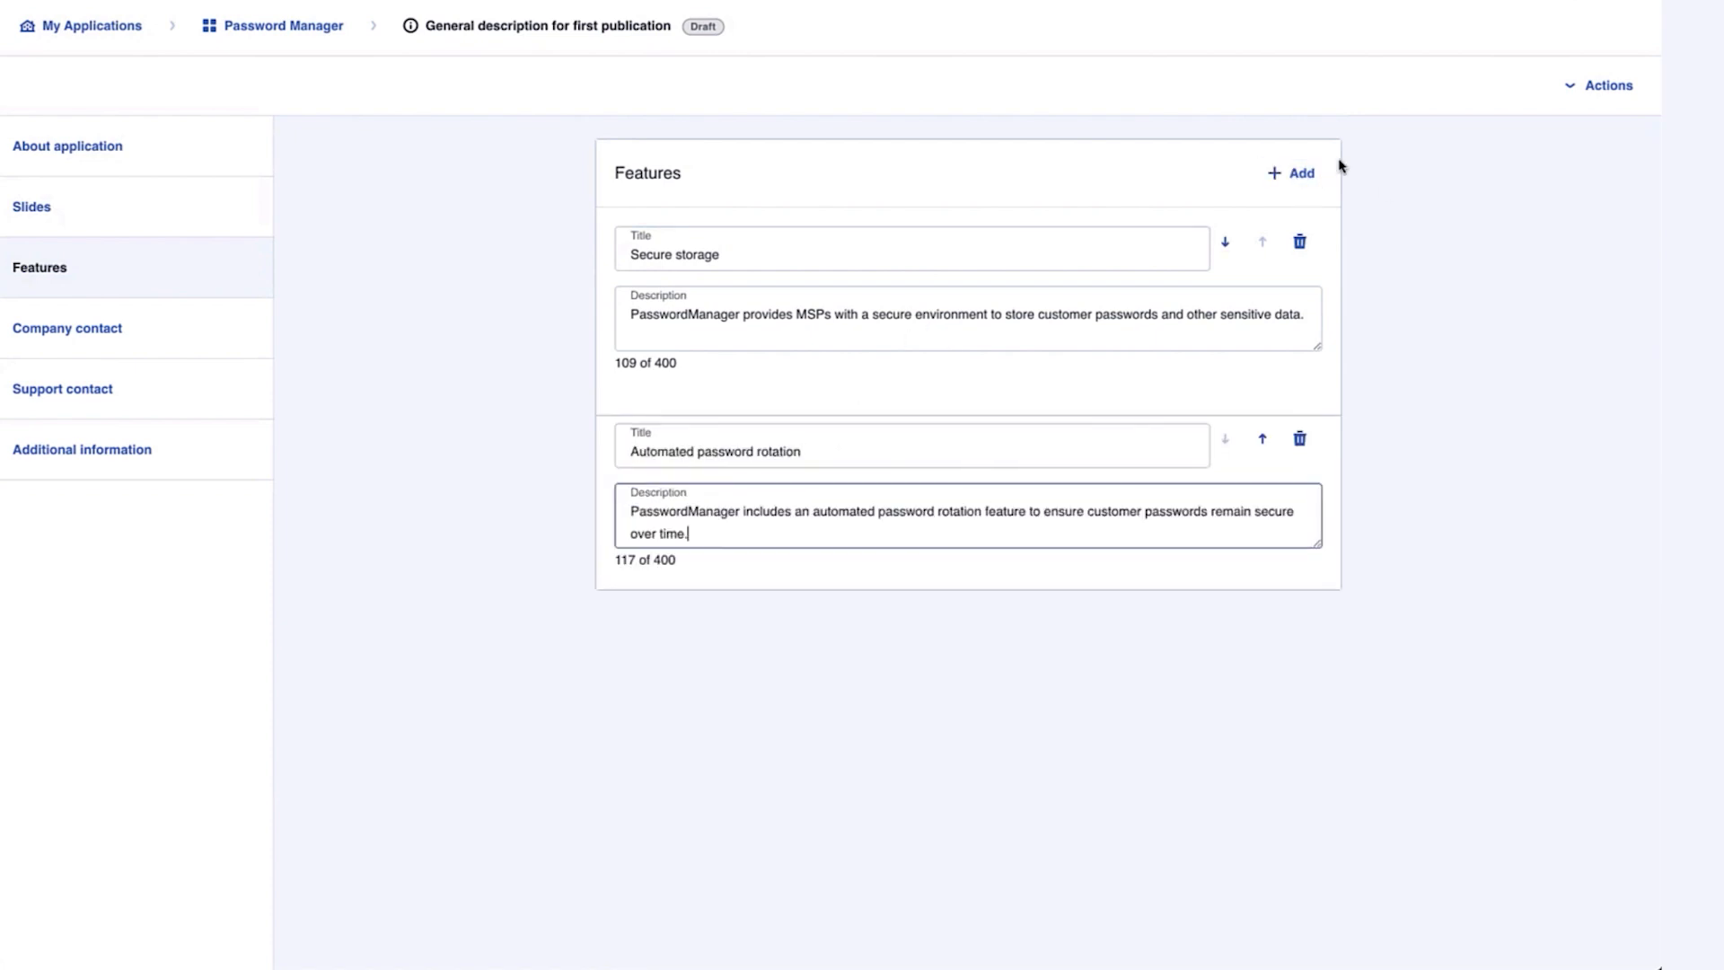
Add the features 'Cross-device synchronization' and 'User-friendly interface' with their descriptions
left_click(1292, 177)
left_click(822, 644)
type("Cross-device synchronization")
left_click(857, 720)
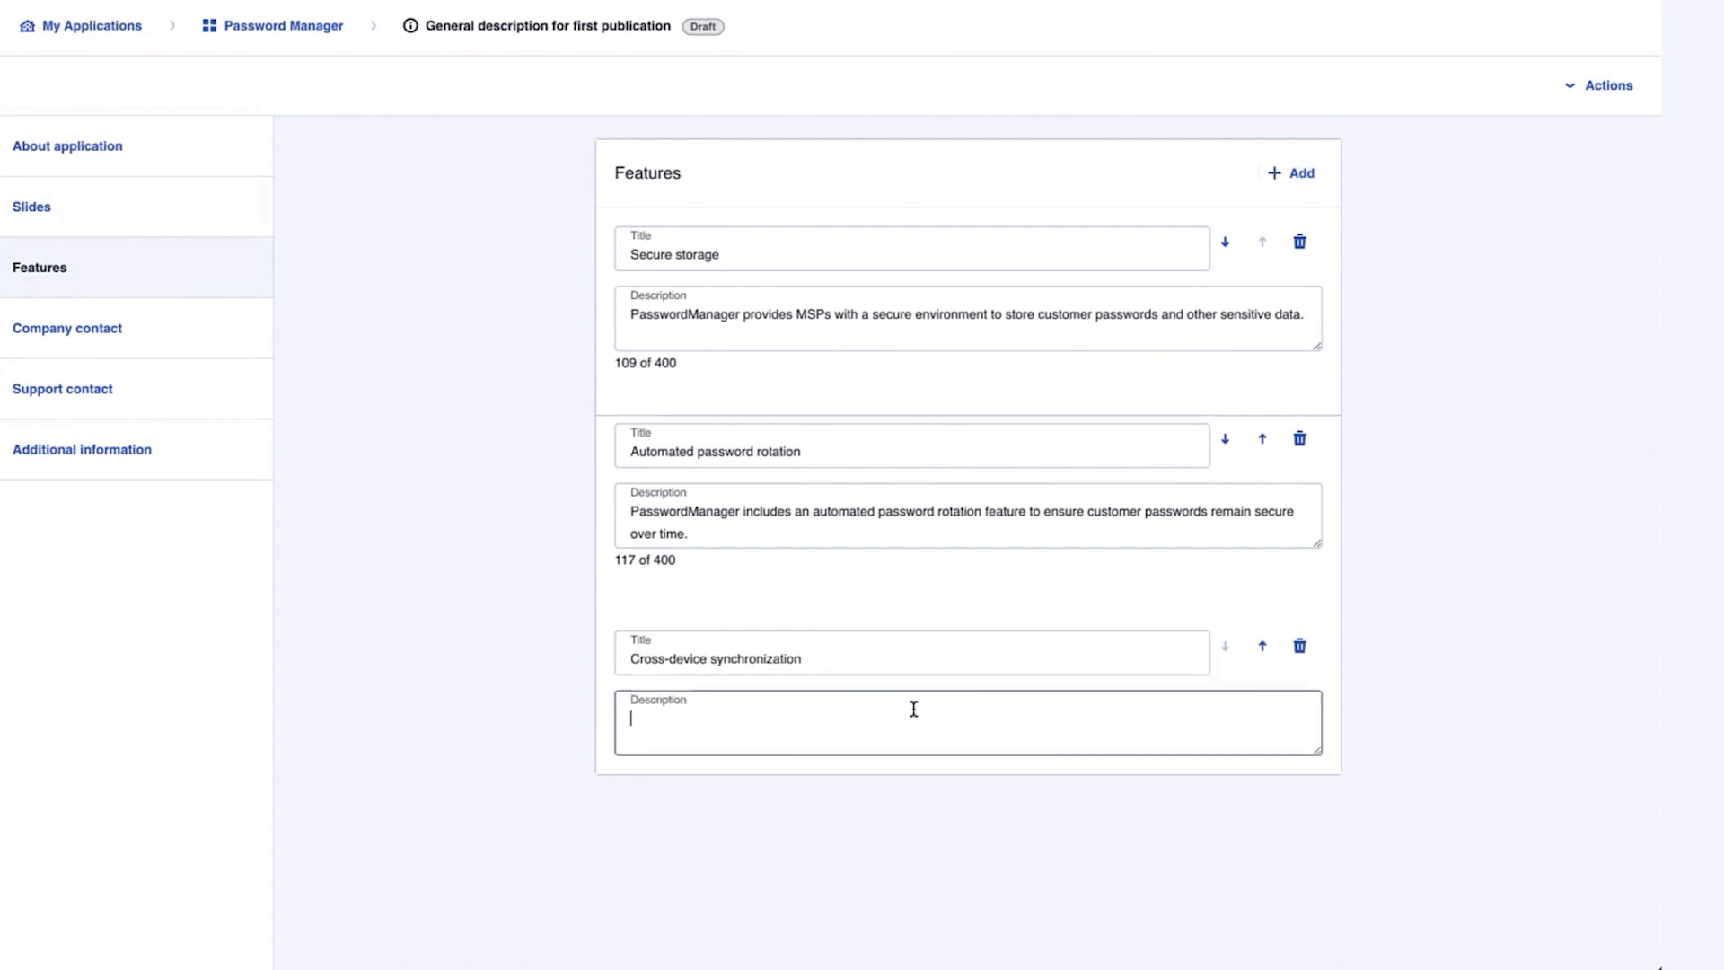
type("PasswordManager allows MSPs to securely store, manage, and share customer passwords across multiple devices.")
left_click(1307, 174)
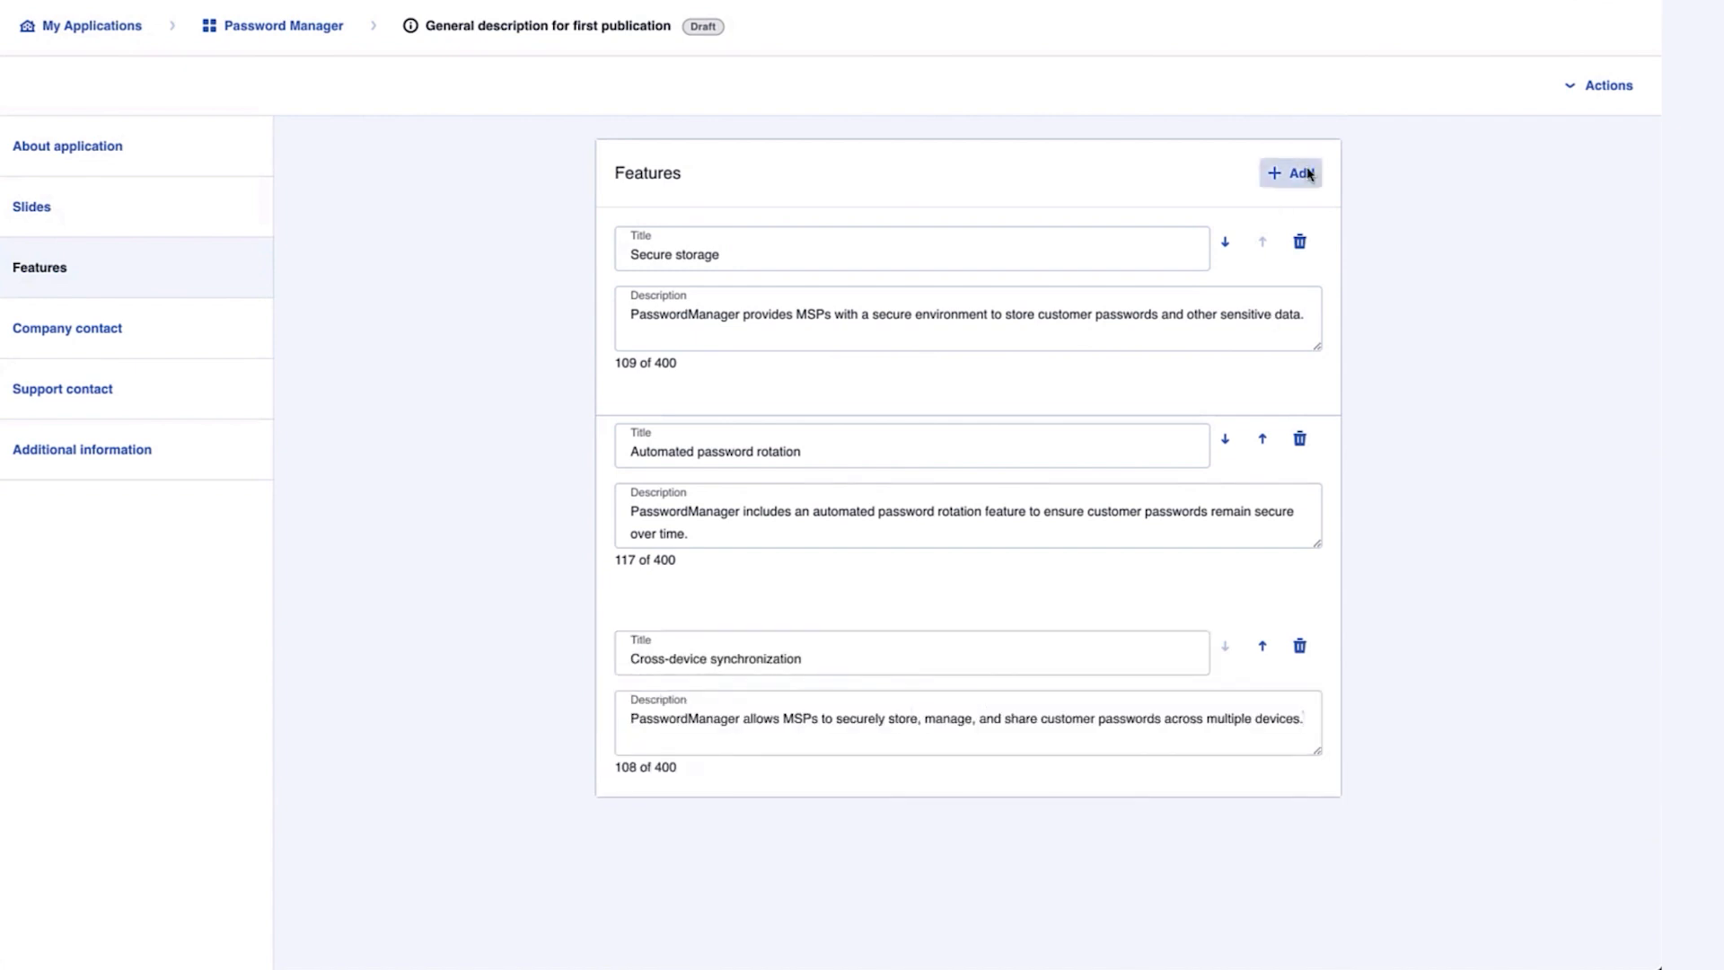
left_click(812, 831)
type("User-friendly interface")
left_click(703, 900)
type("PasswordManager has an easy-to-use interface that allows MSPs to manage customer passwords with minimal effort.")
left_click(1414, 627)
scroll(1275, 508, "up", 1)
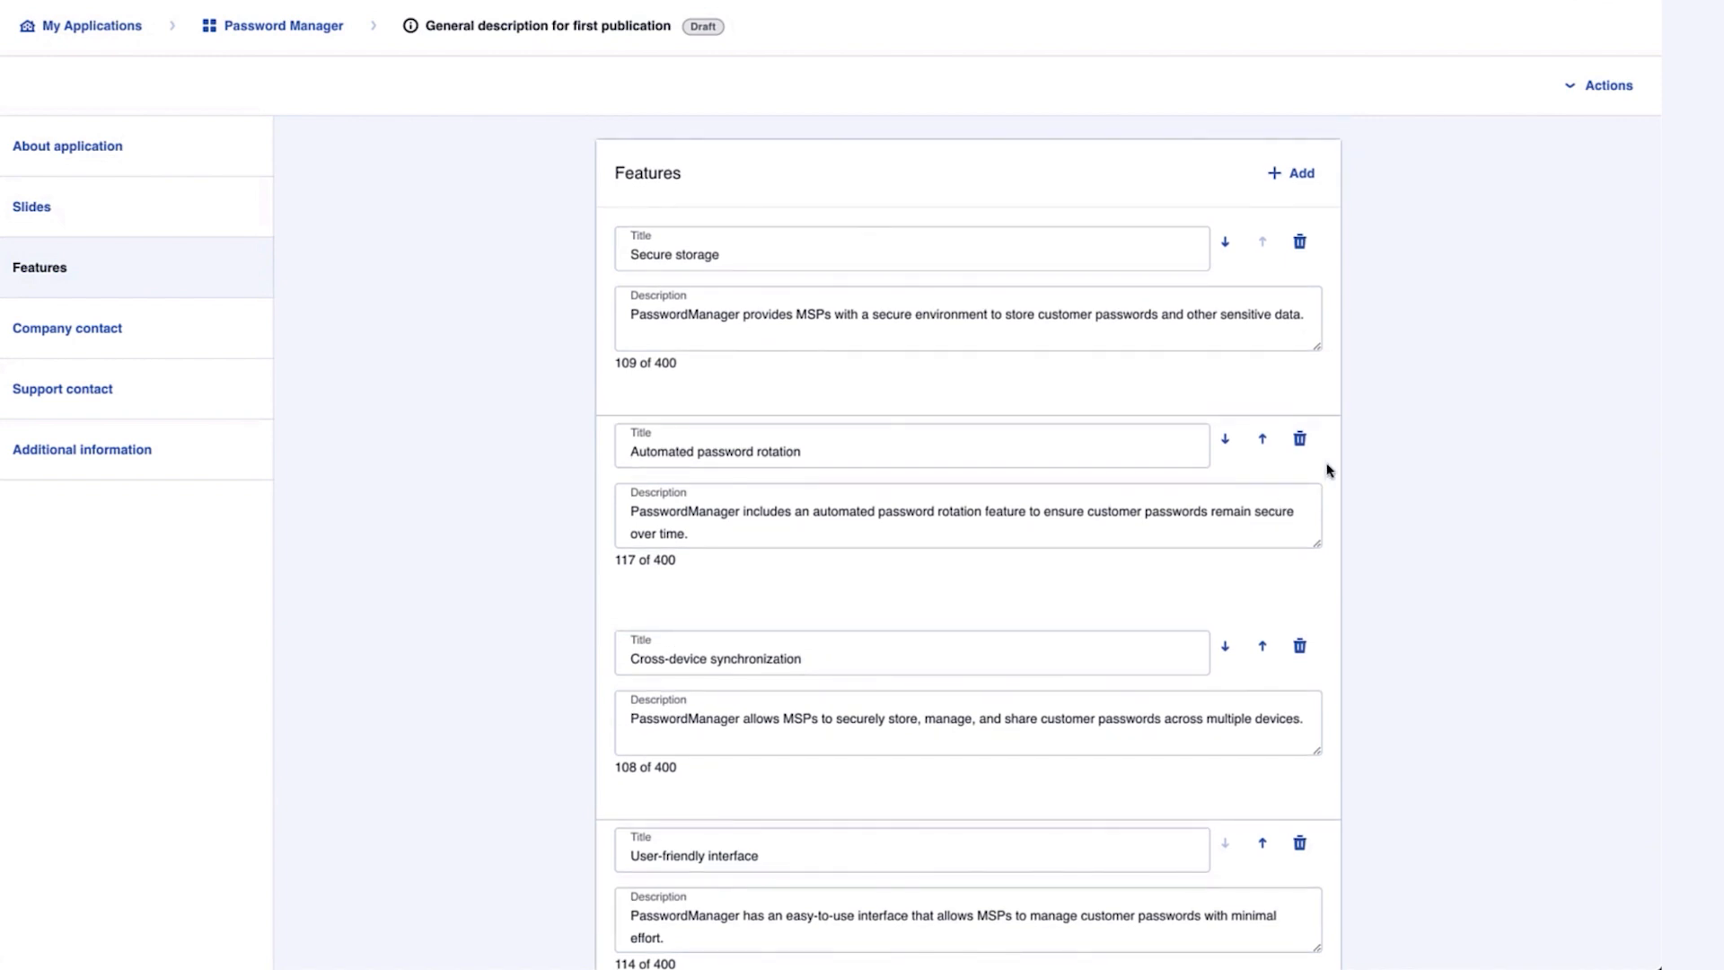
left_click(168, 332)
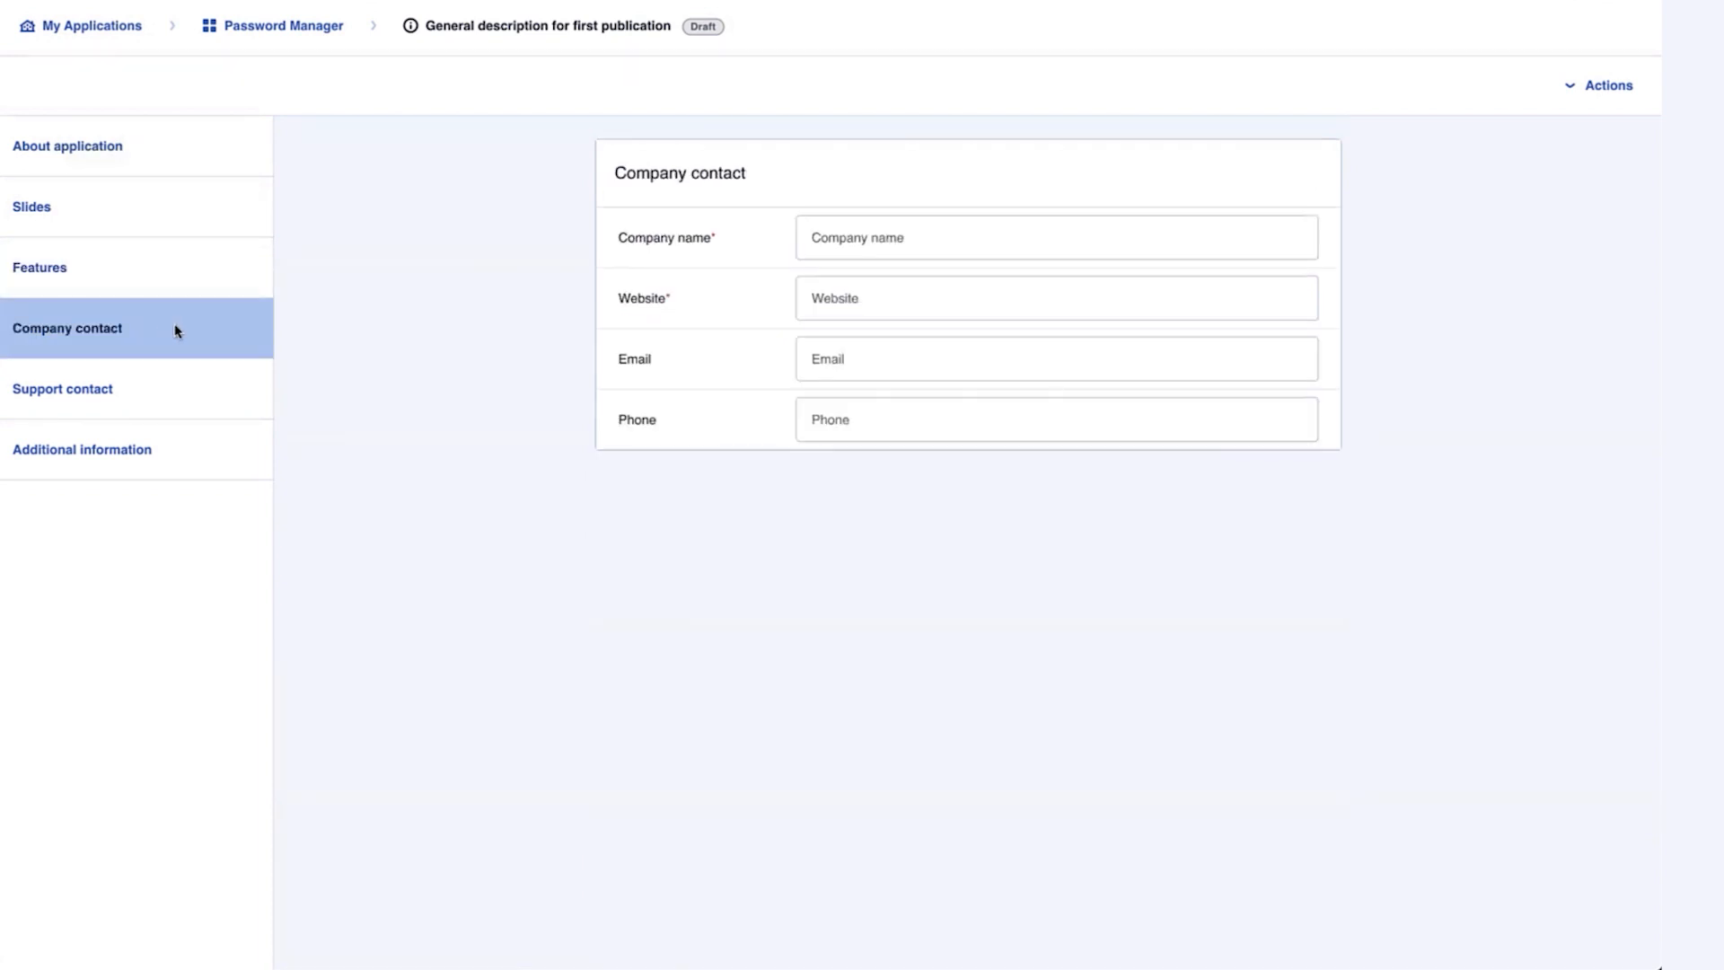
Set the company contact to Password Corp with the pasted company website address
left_click(846, 299)
type("https://www.acronis.com/")
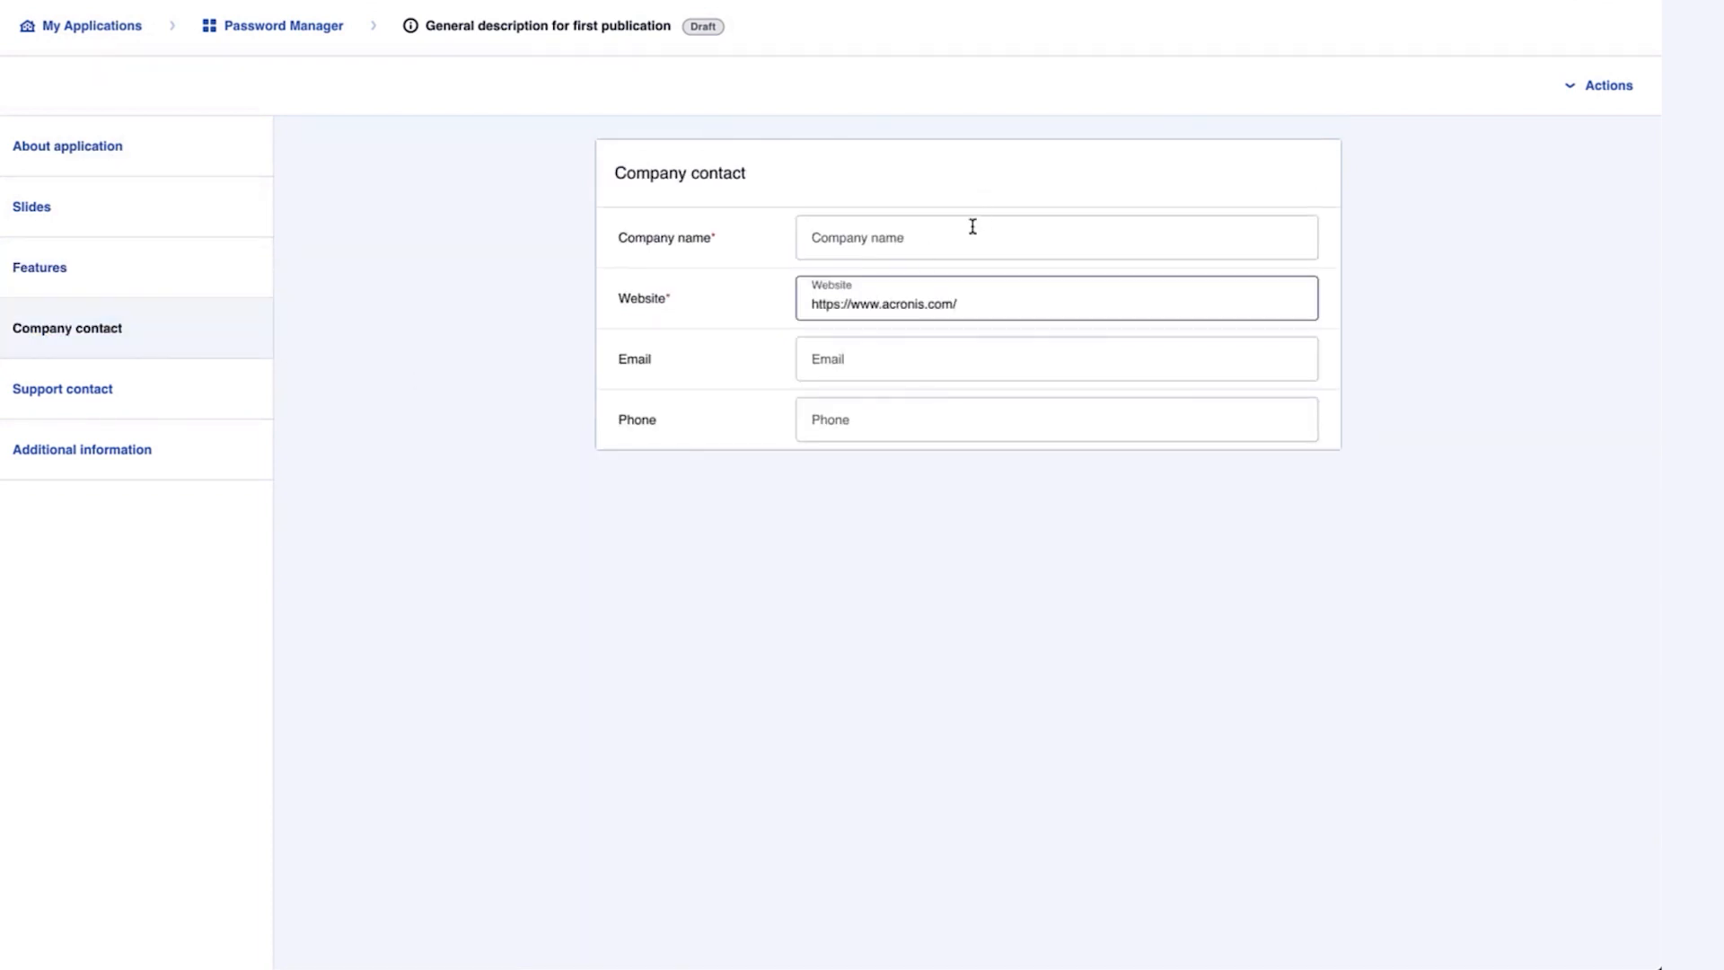
left_click(974, 228)
type("Passwo")
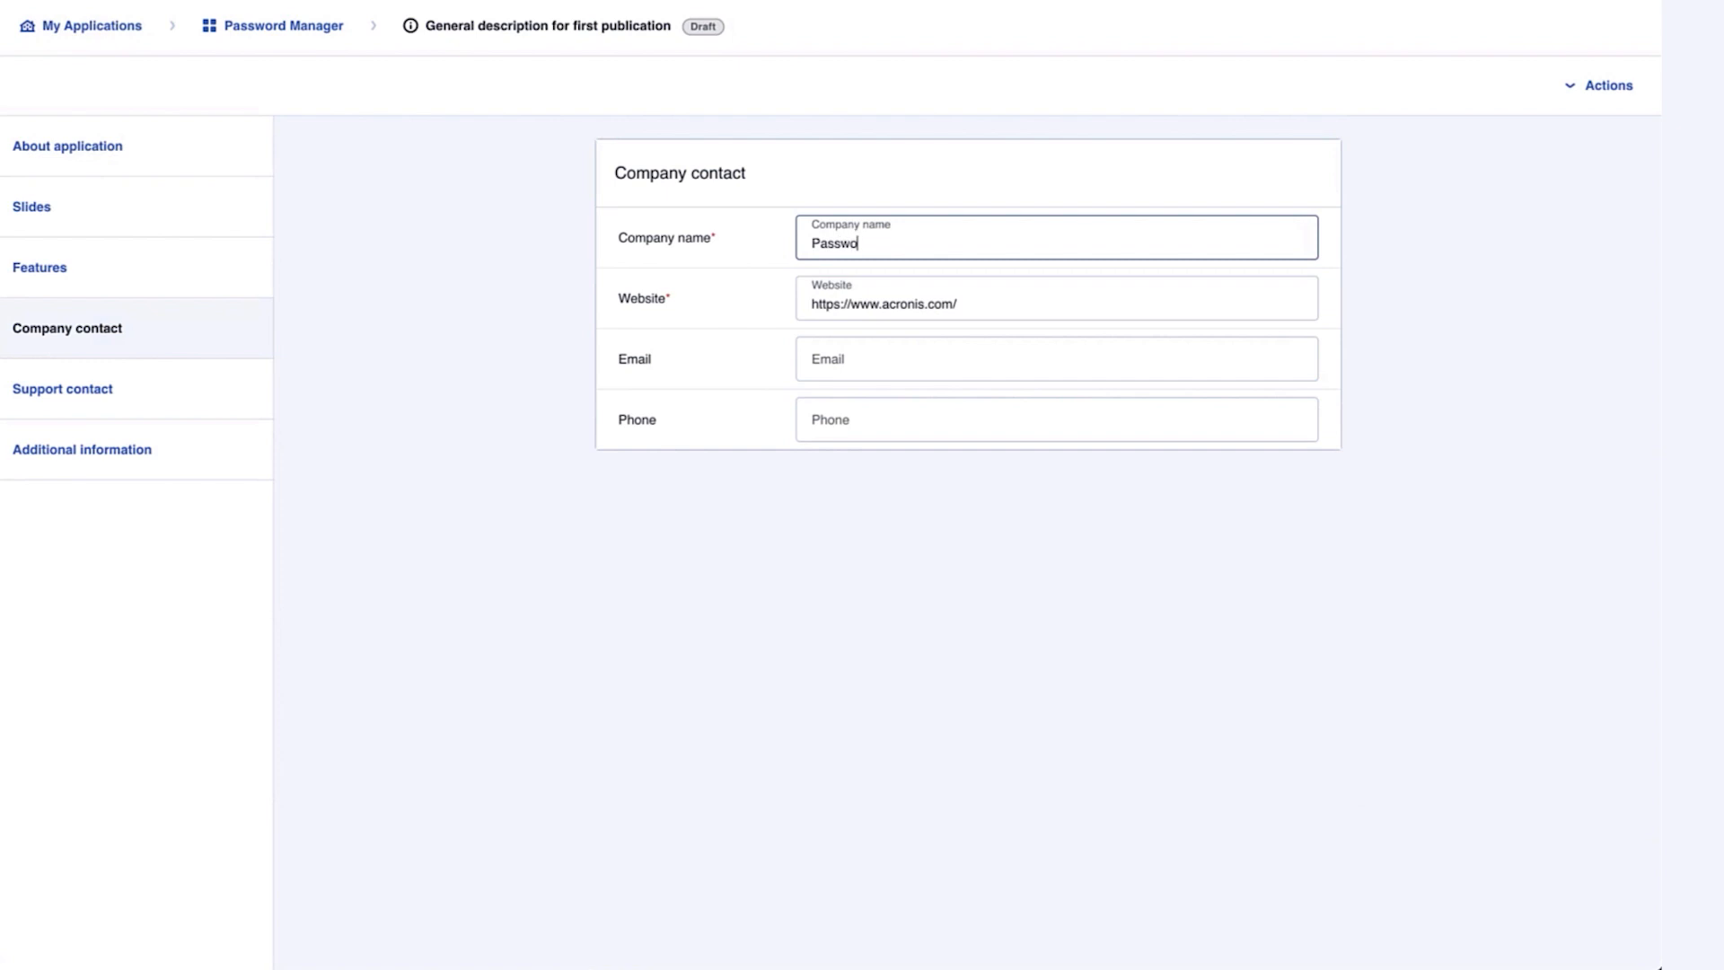
type("rd Corp")
Fill the support contact with Password Corp, the pasted support URL, support e-mail and phone number
left_click(128, 393)
left_click(900, 311)
type("https://promo.acronis.com/Platform-Integrations-Contact-Us.html")
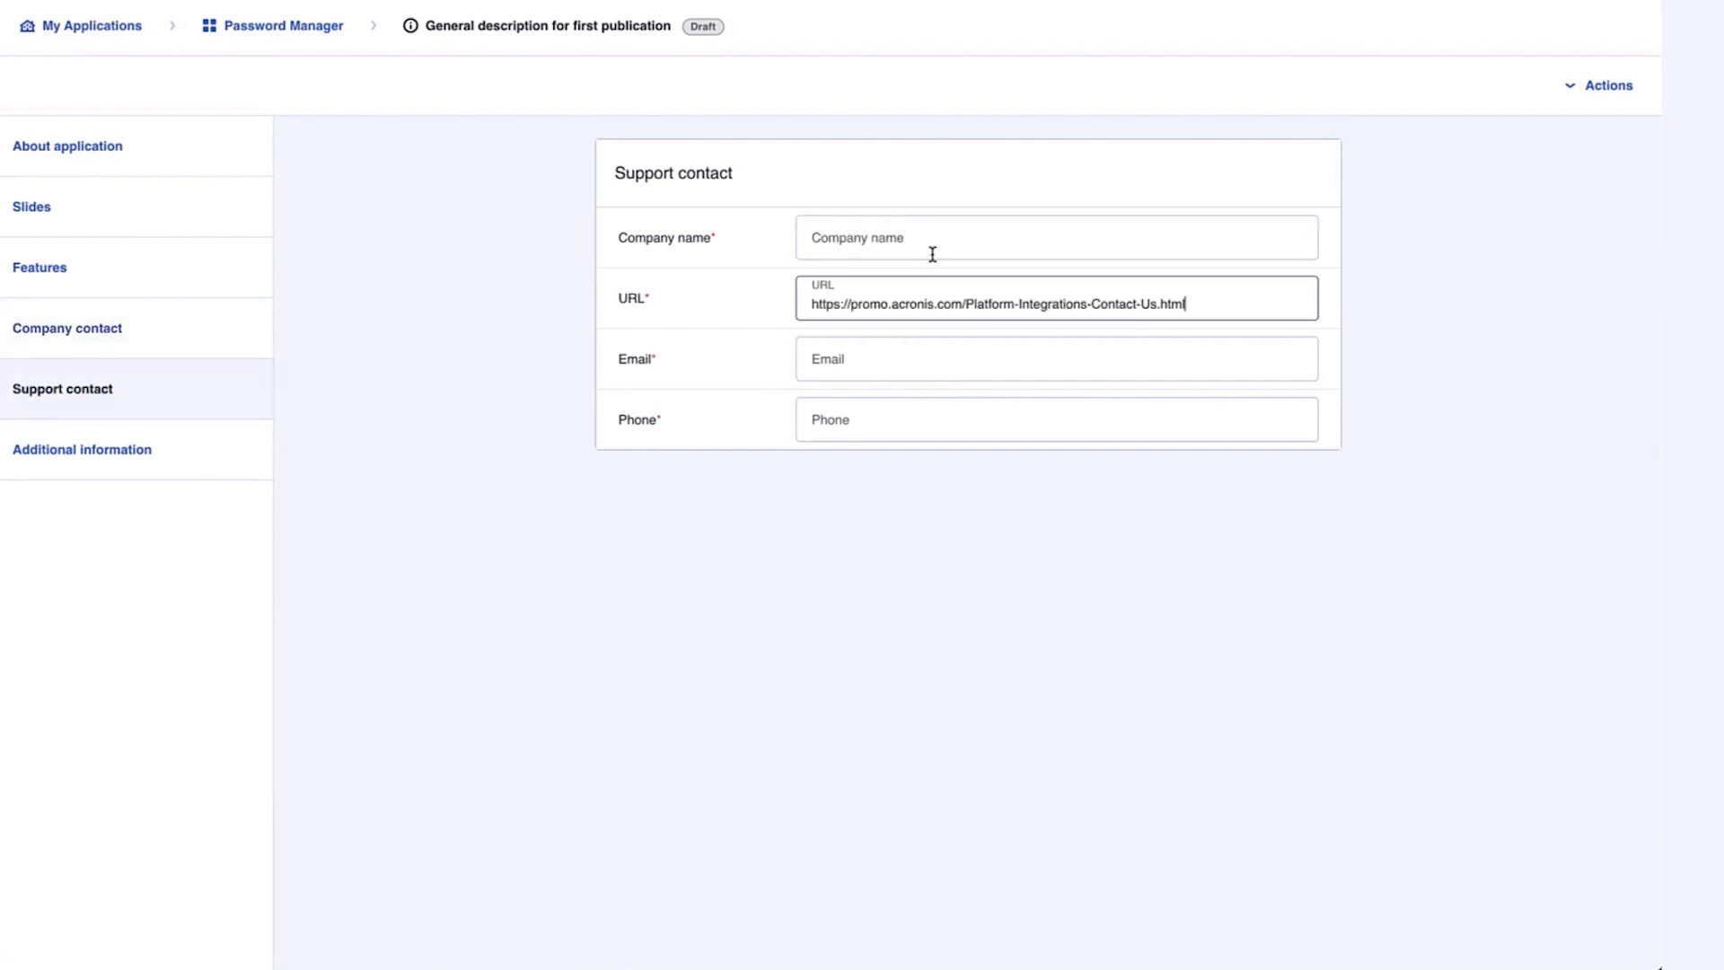
left_click(929, 247)
type("Pas")
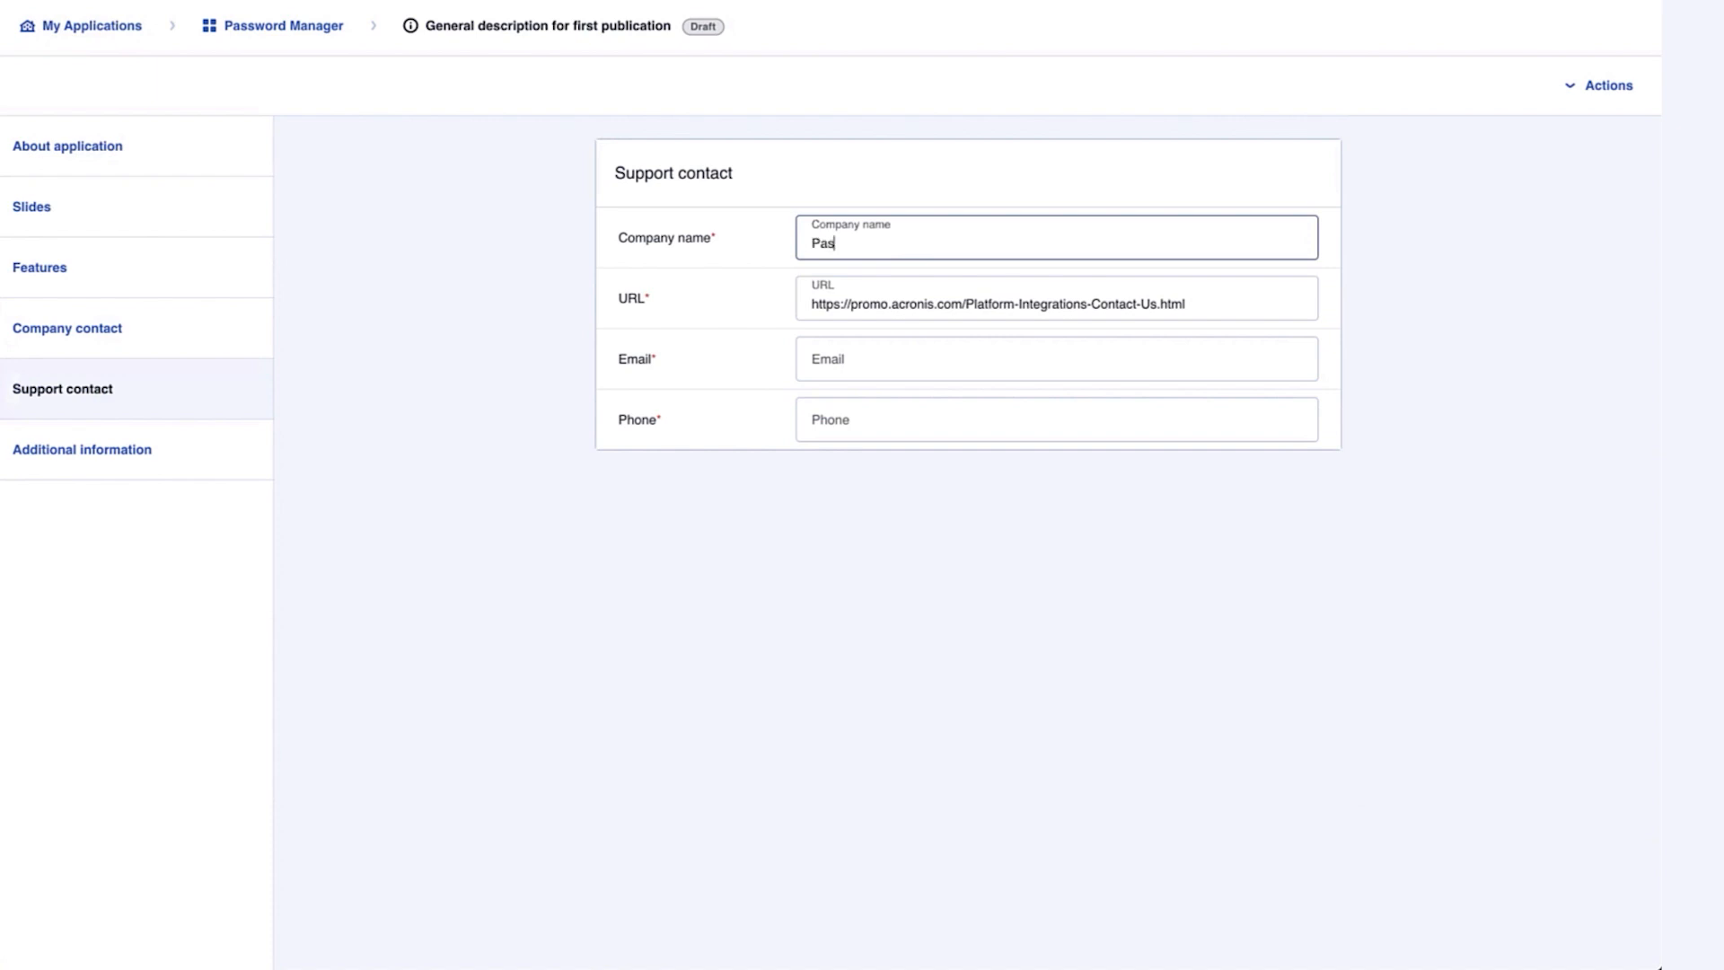
type("sword Corp")
left_click(896, 357)
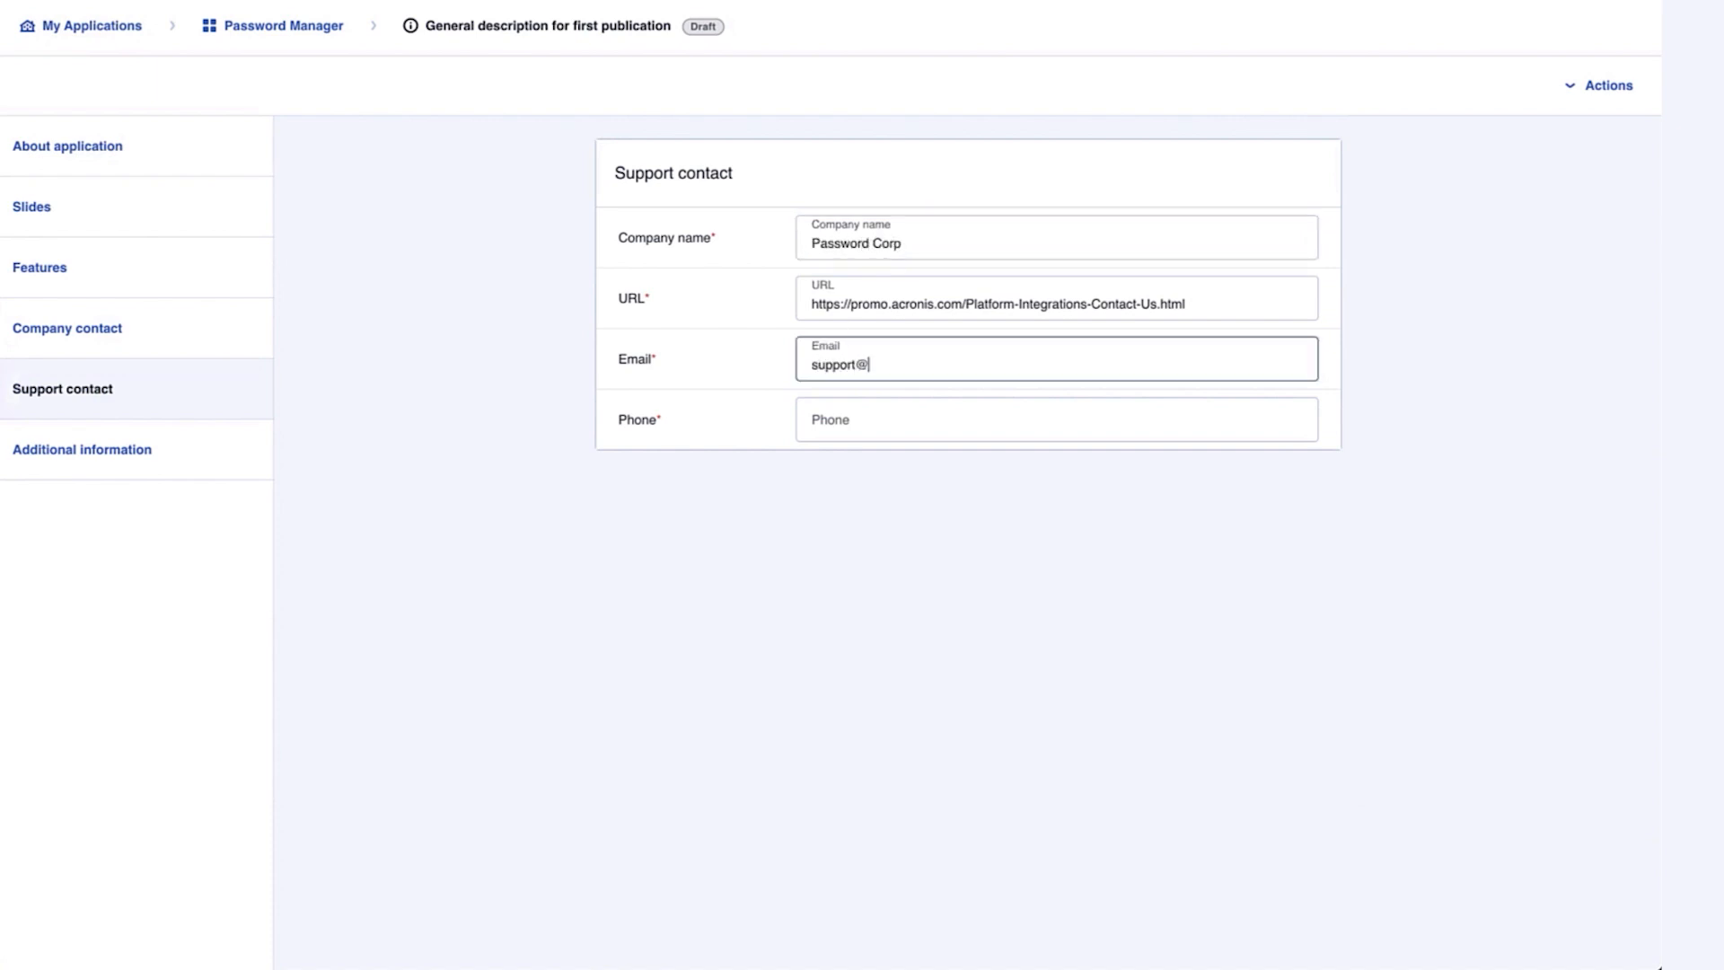
key("Tab")
type("+")
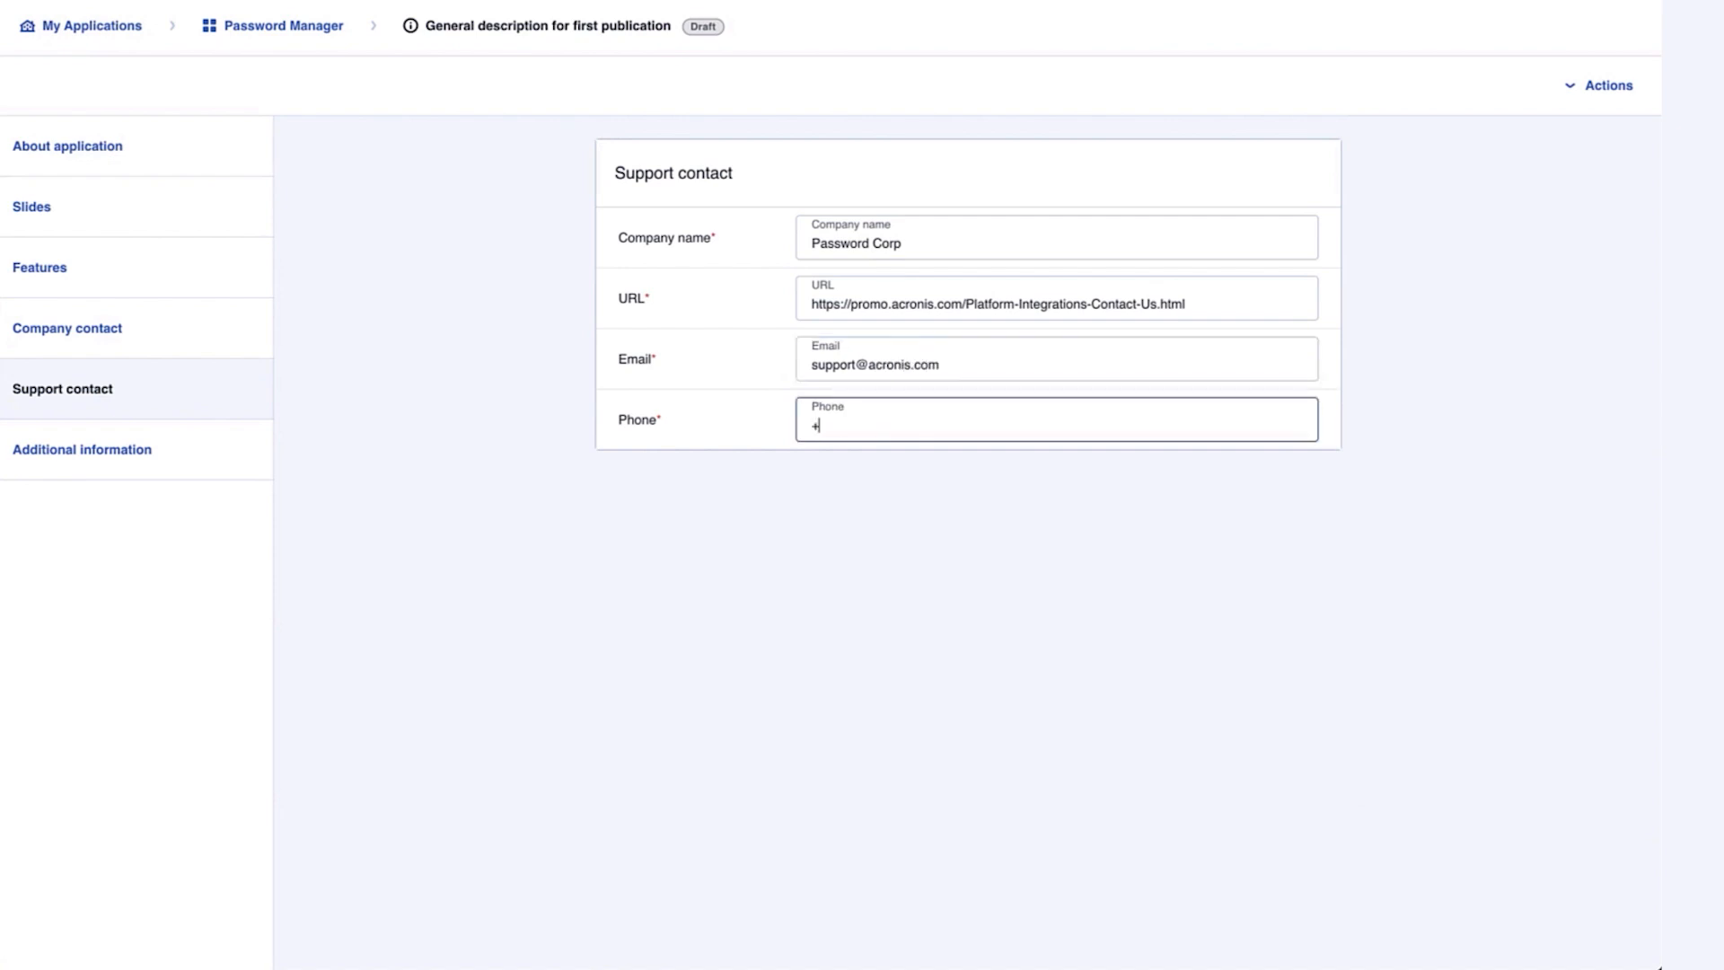
type("555 123-123-12")
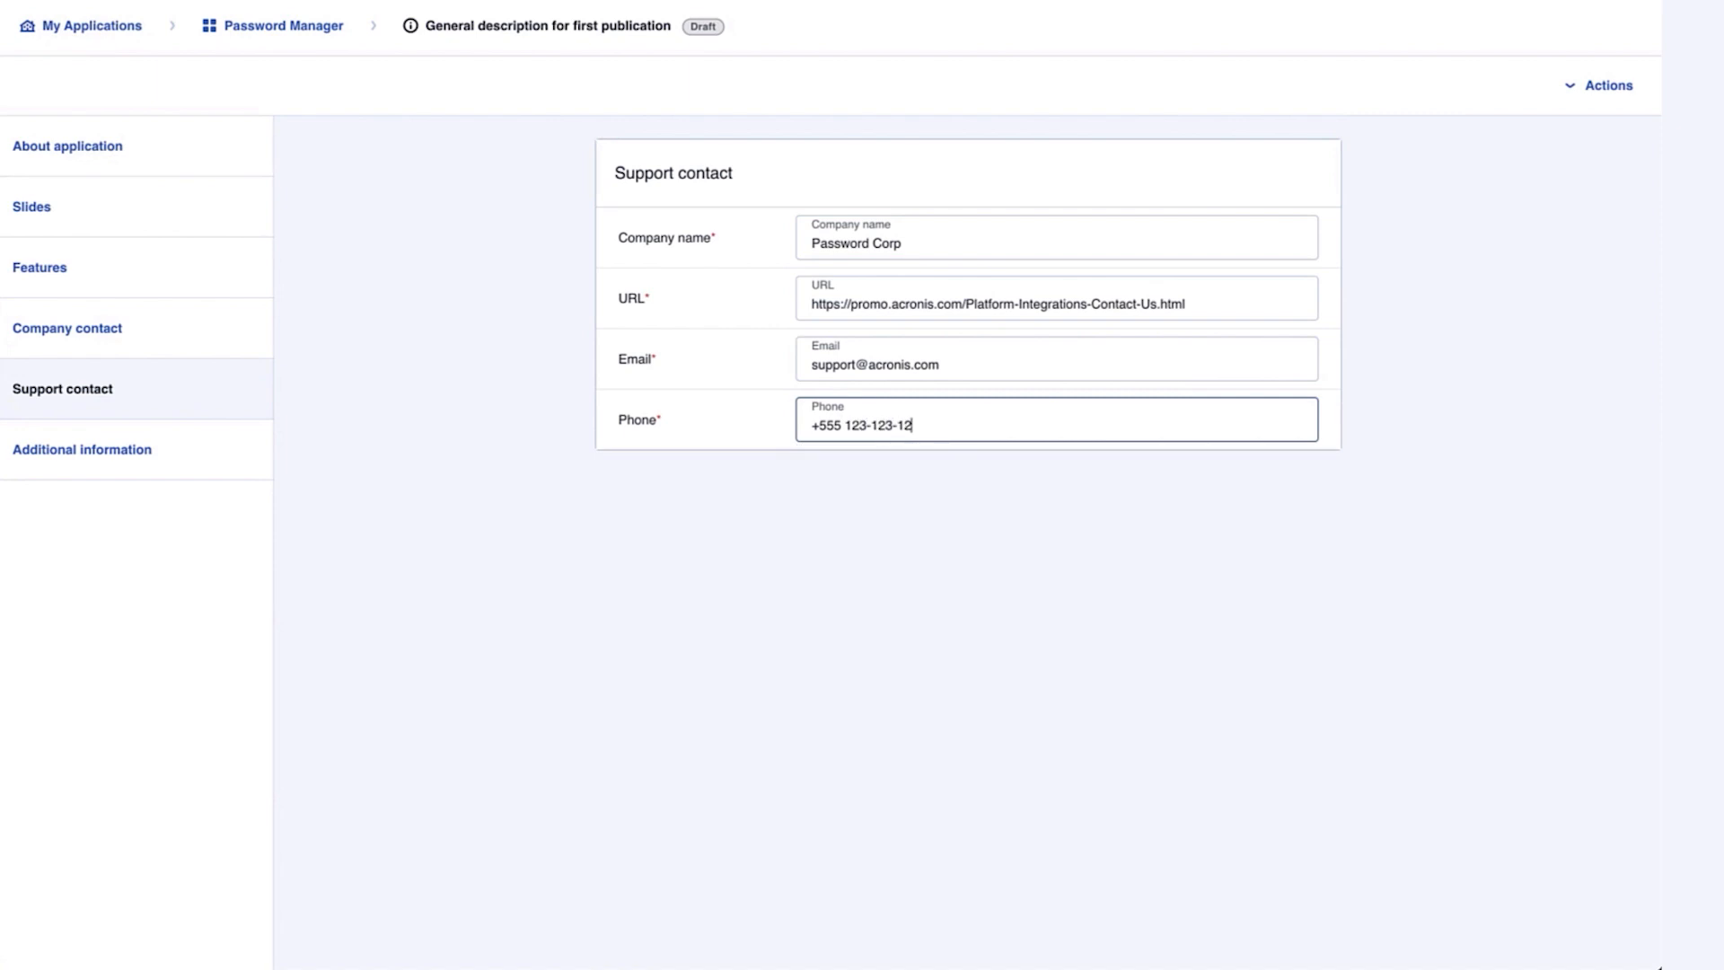
Review Additional information and About application, then save the description draft from Actions
left_click(100, 463)
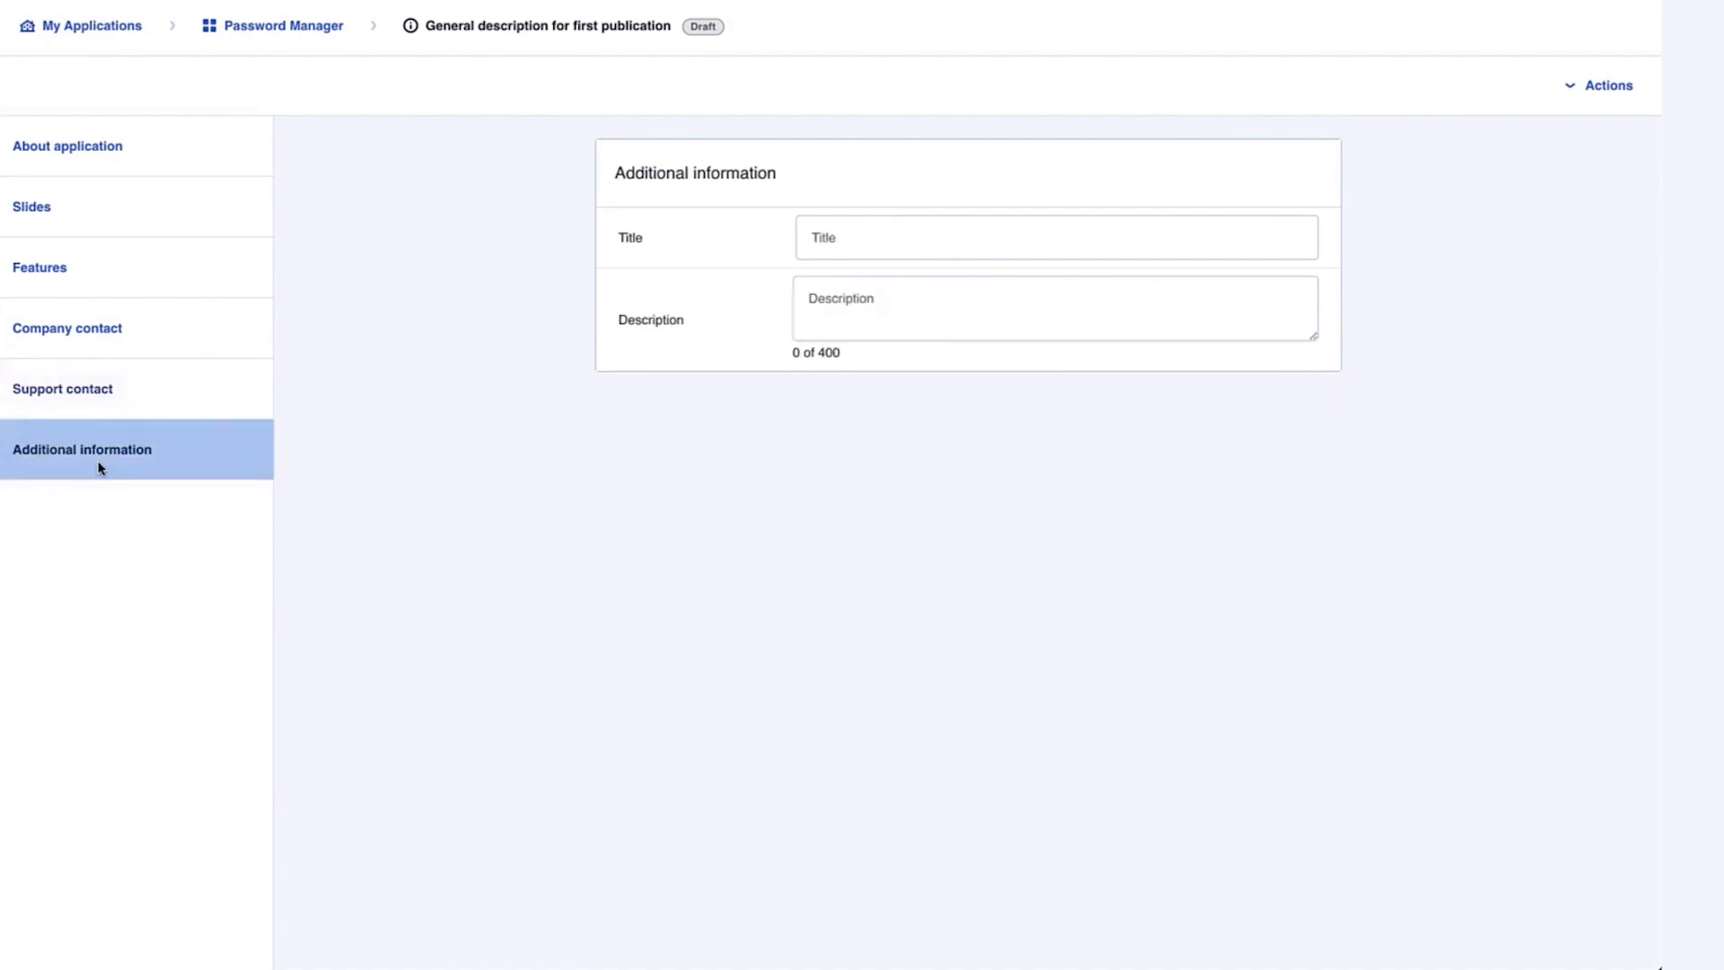
left_click(182, 158)
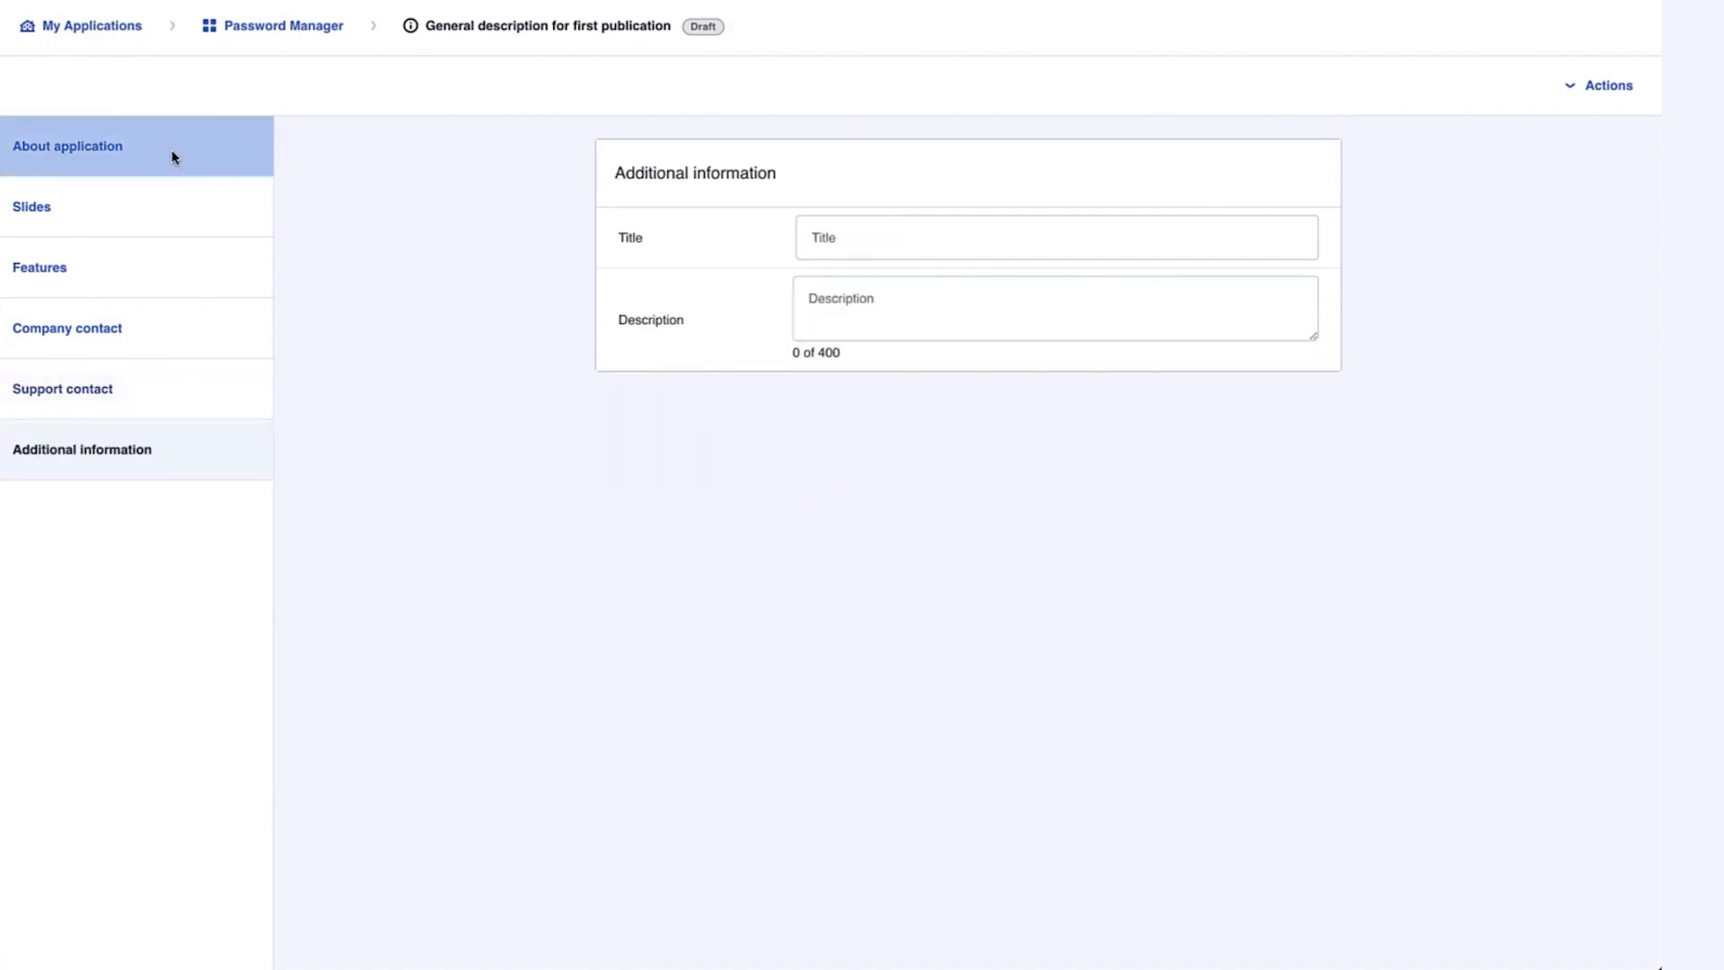
left_click(1610, 97)
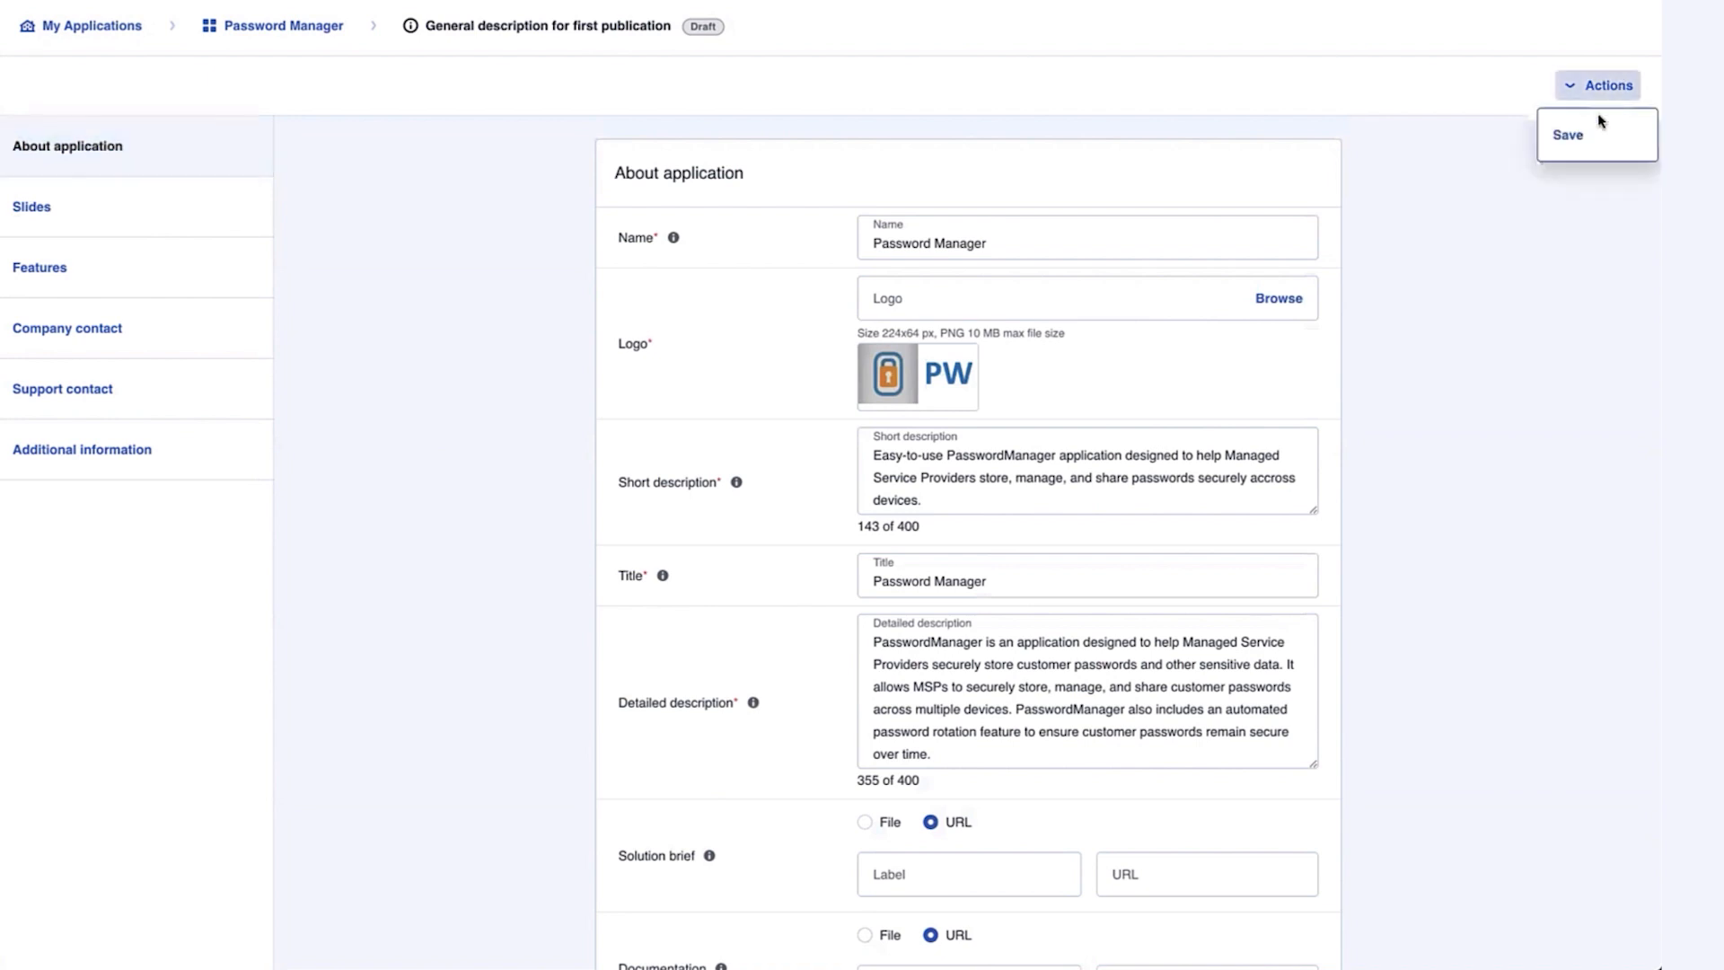
left_click(1577, 142)
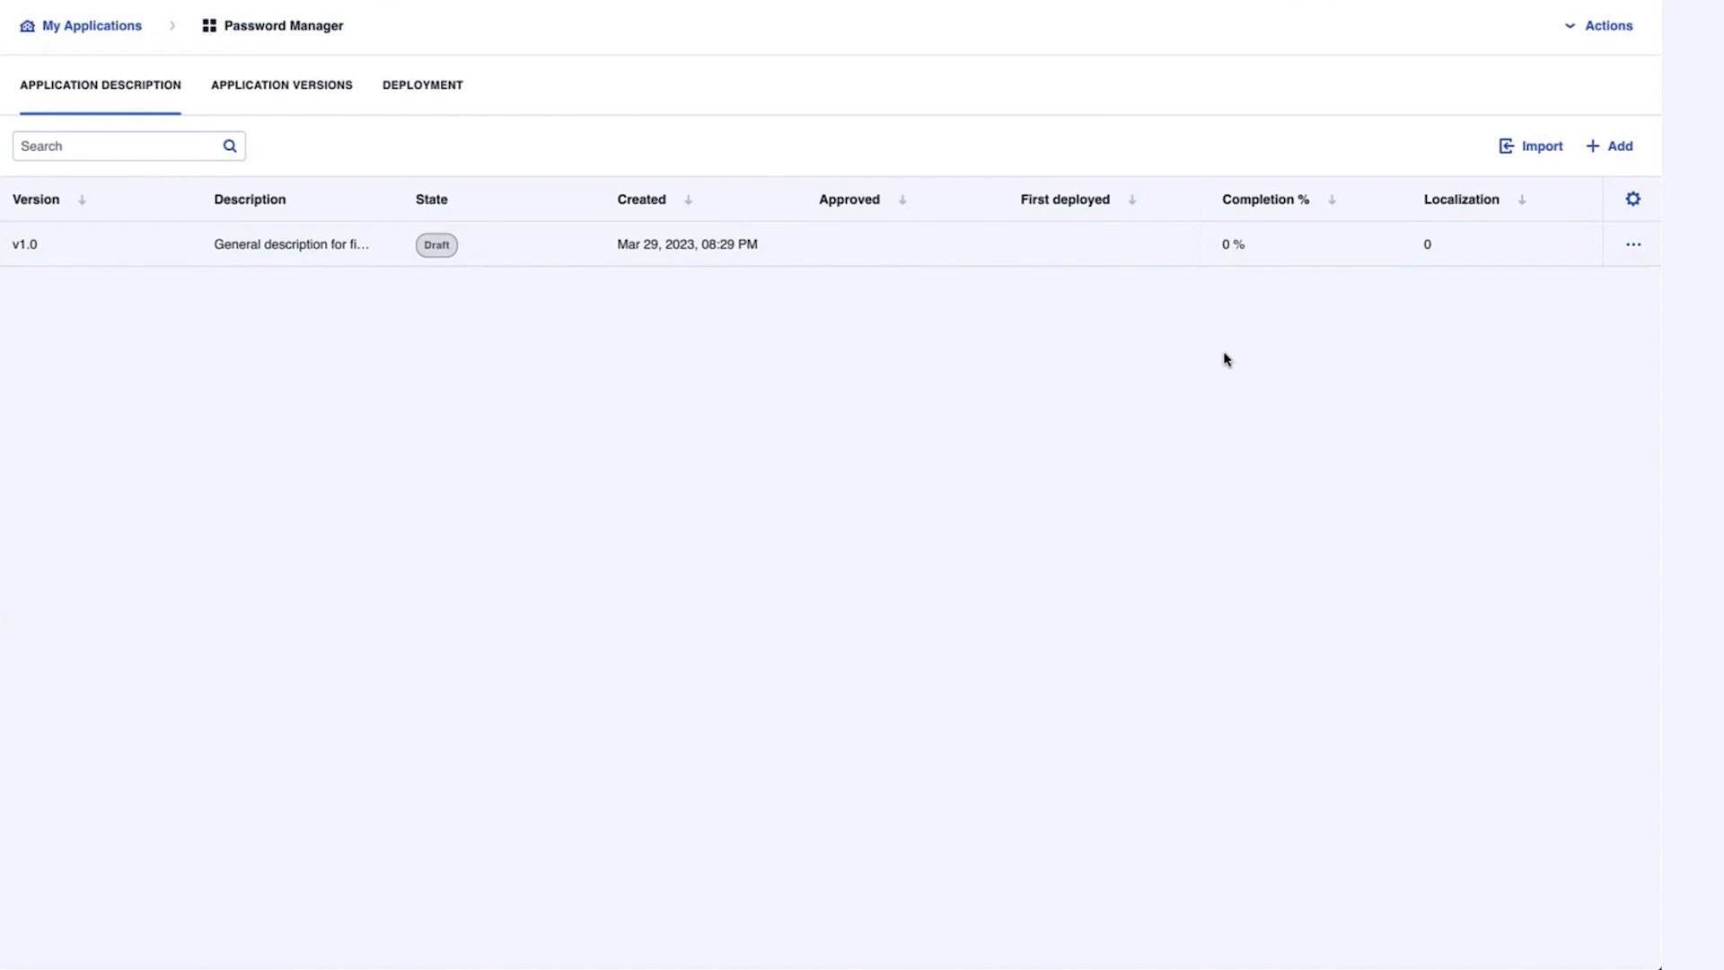
Start adding a new version from the Application Versions tab
left_click(282, 86)
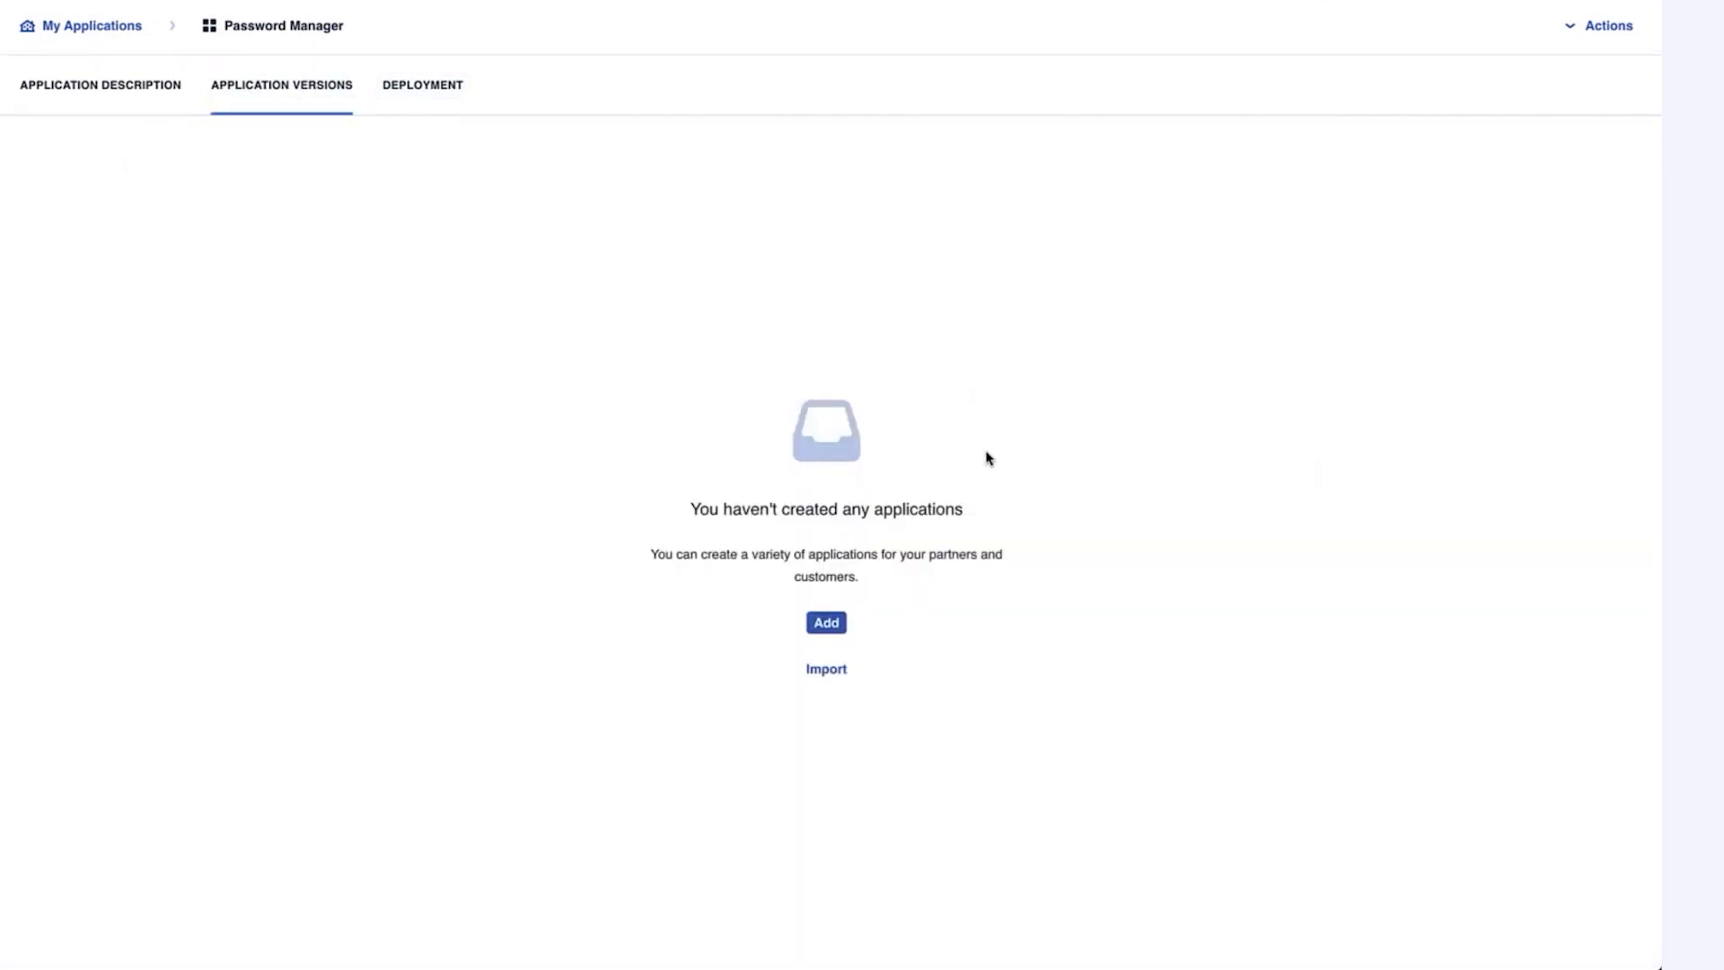
left_click(826, 623)
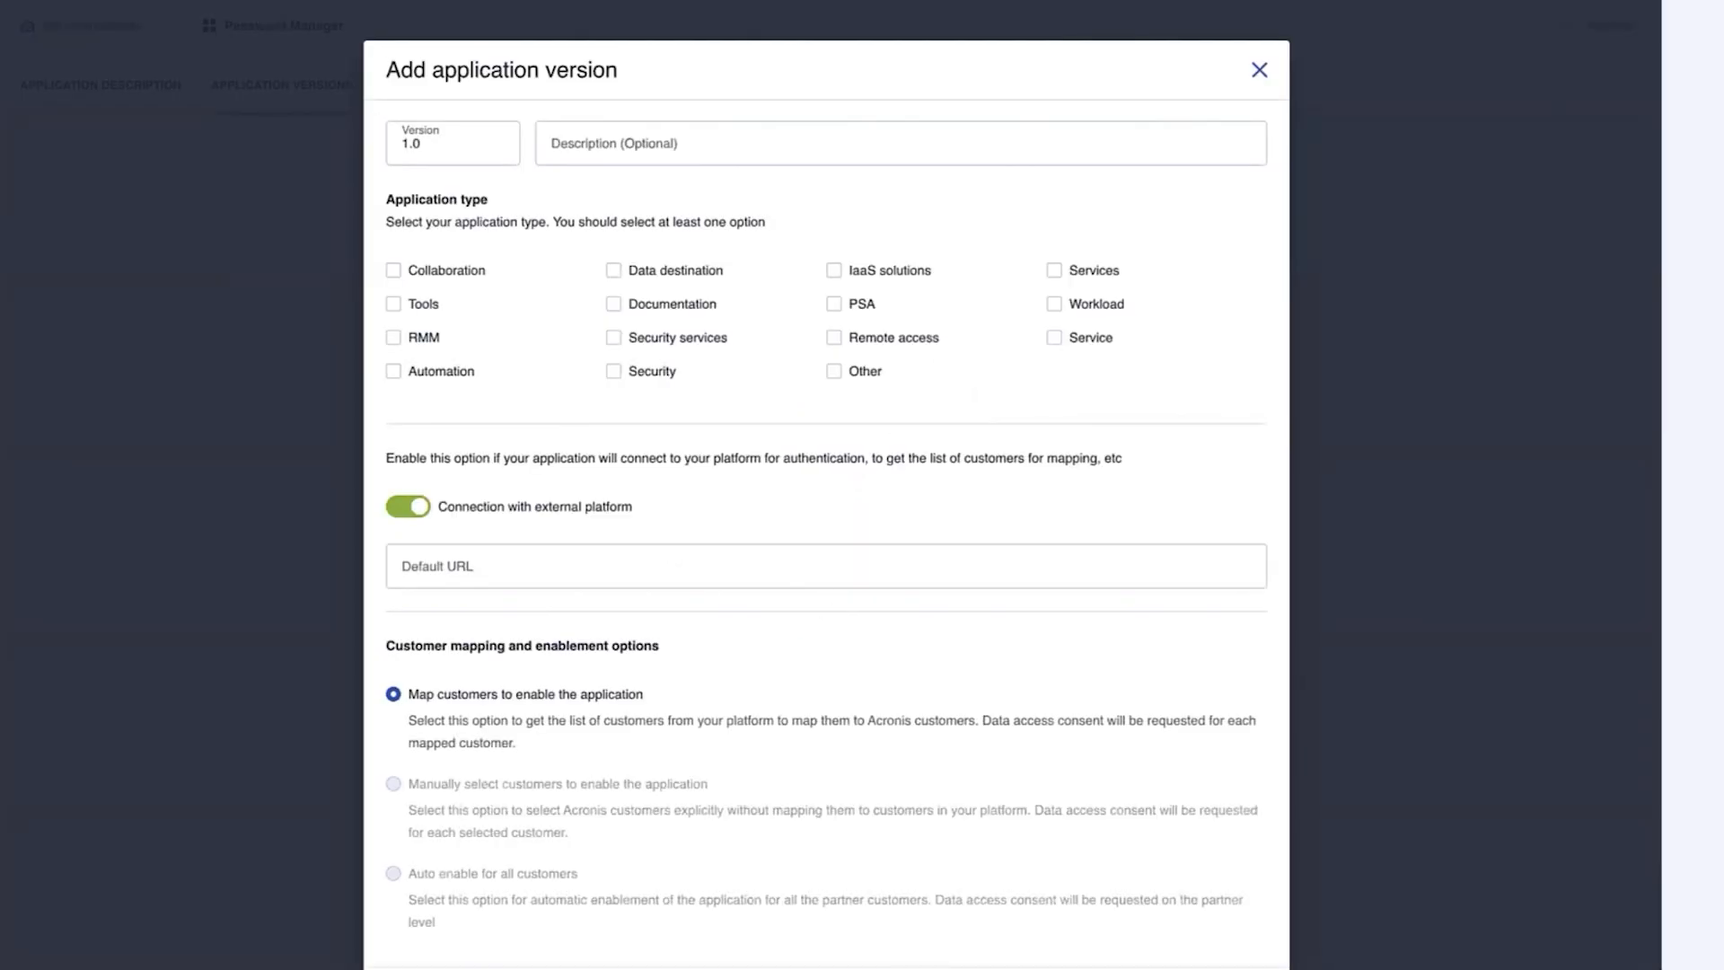
left_click(700, 146)
type("First version for internal testing")
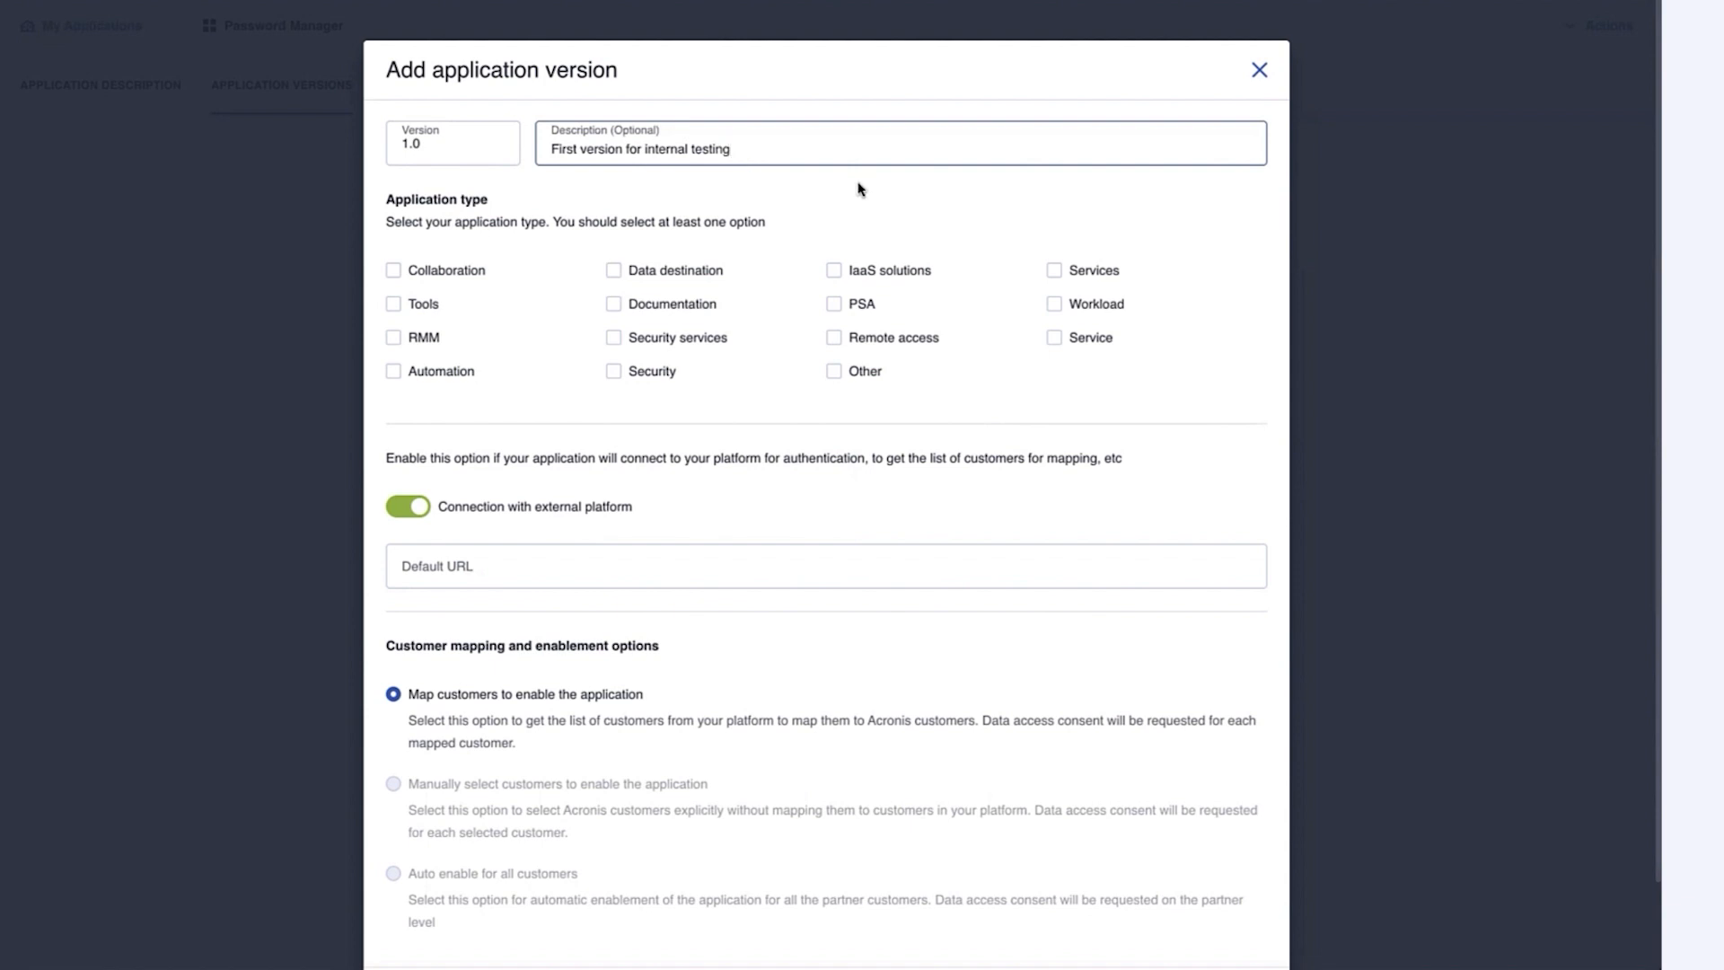
left_click(654, 376)
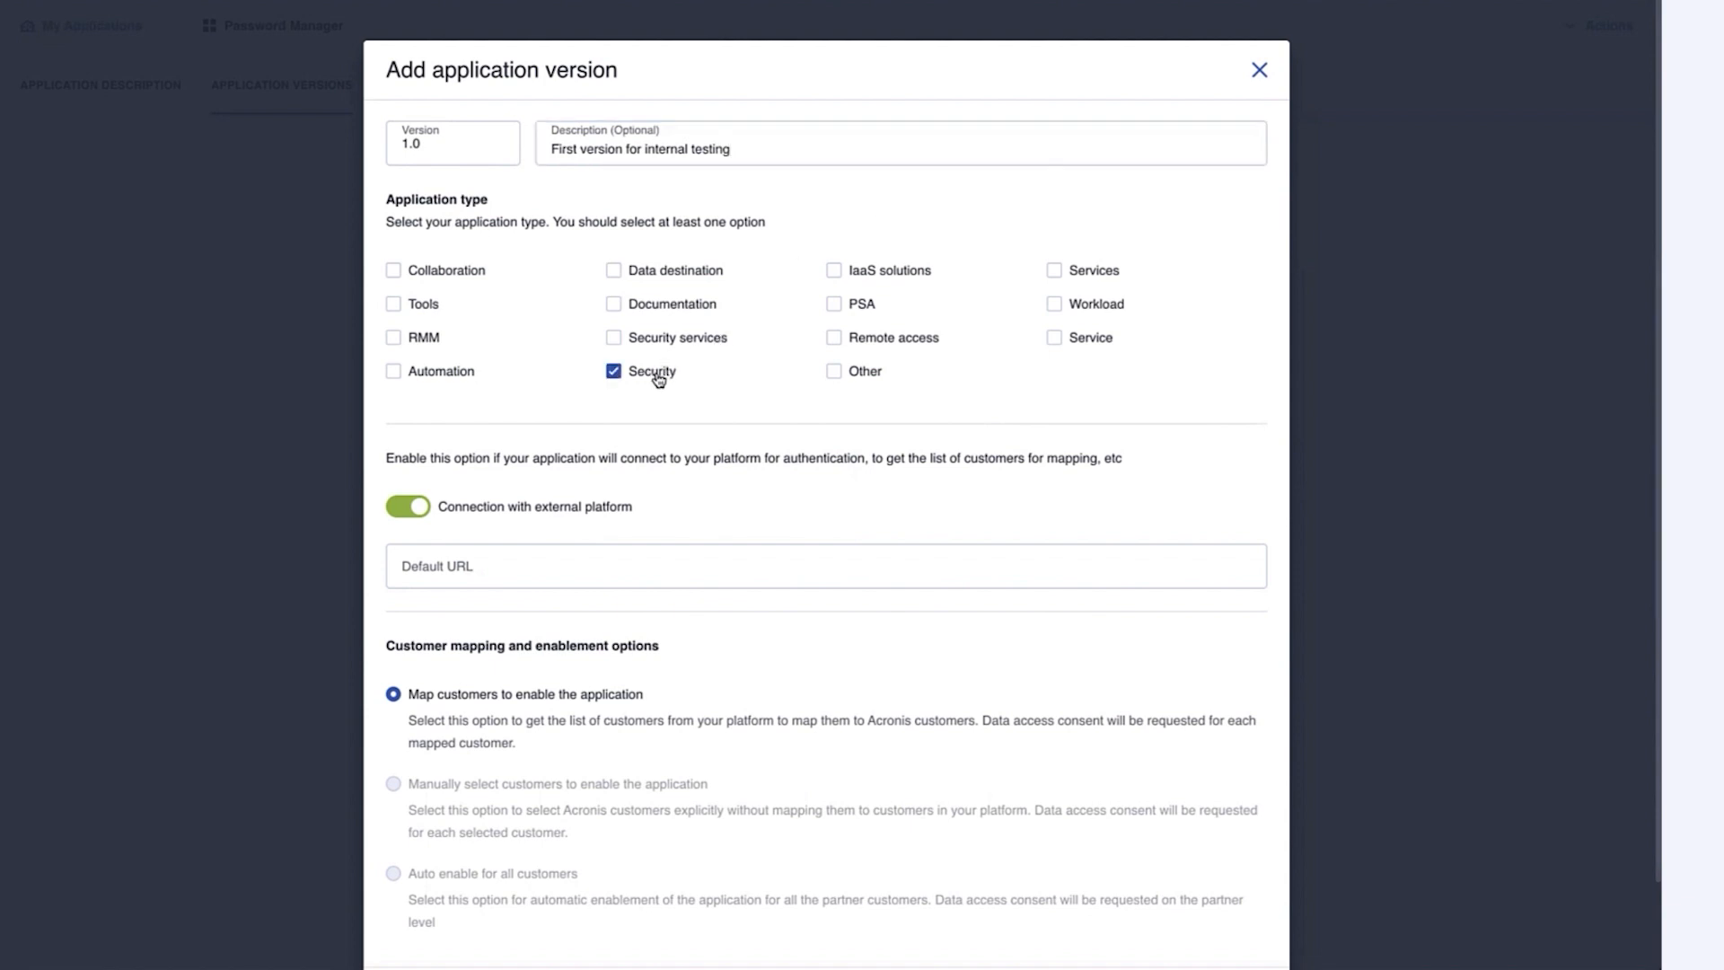
left_click(737, 568)
type("h")
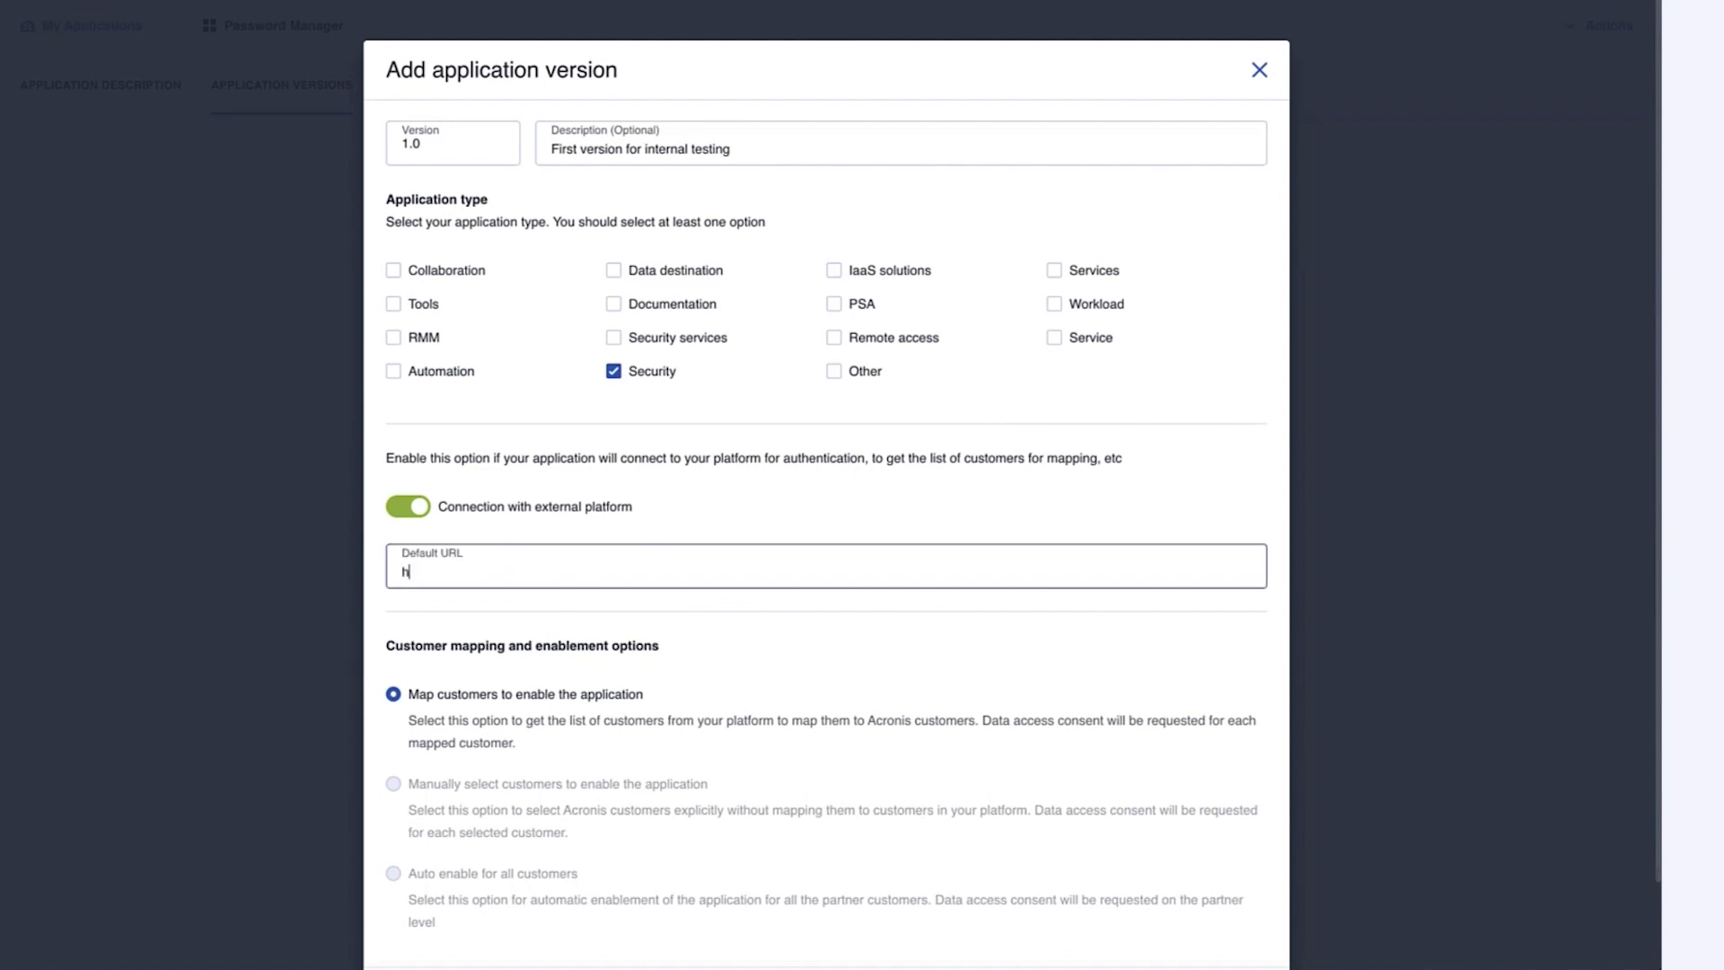
type("ttps://my-external-api.com")
scroll(981, 635, "down", 2)
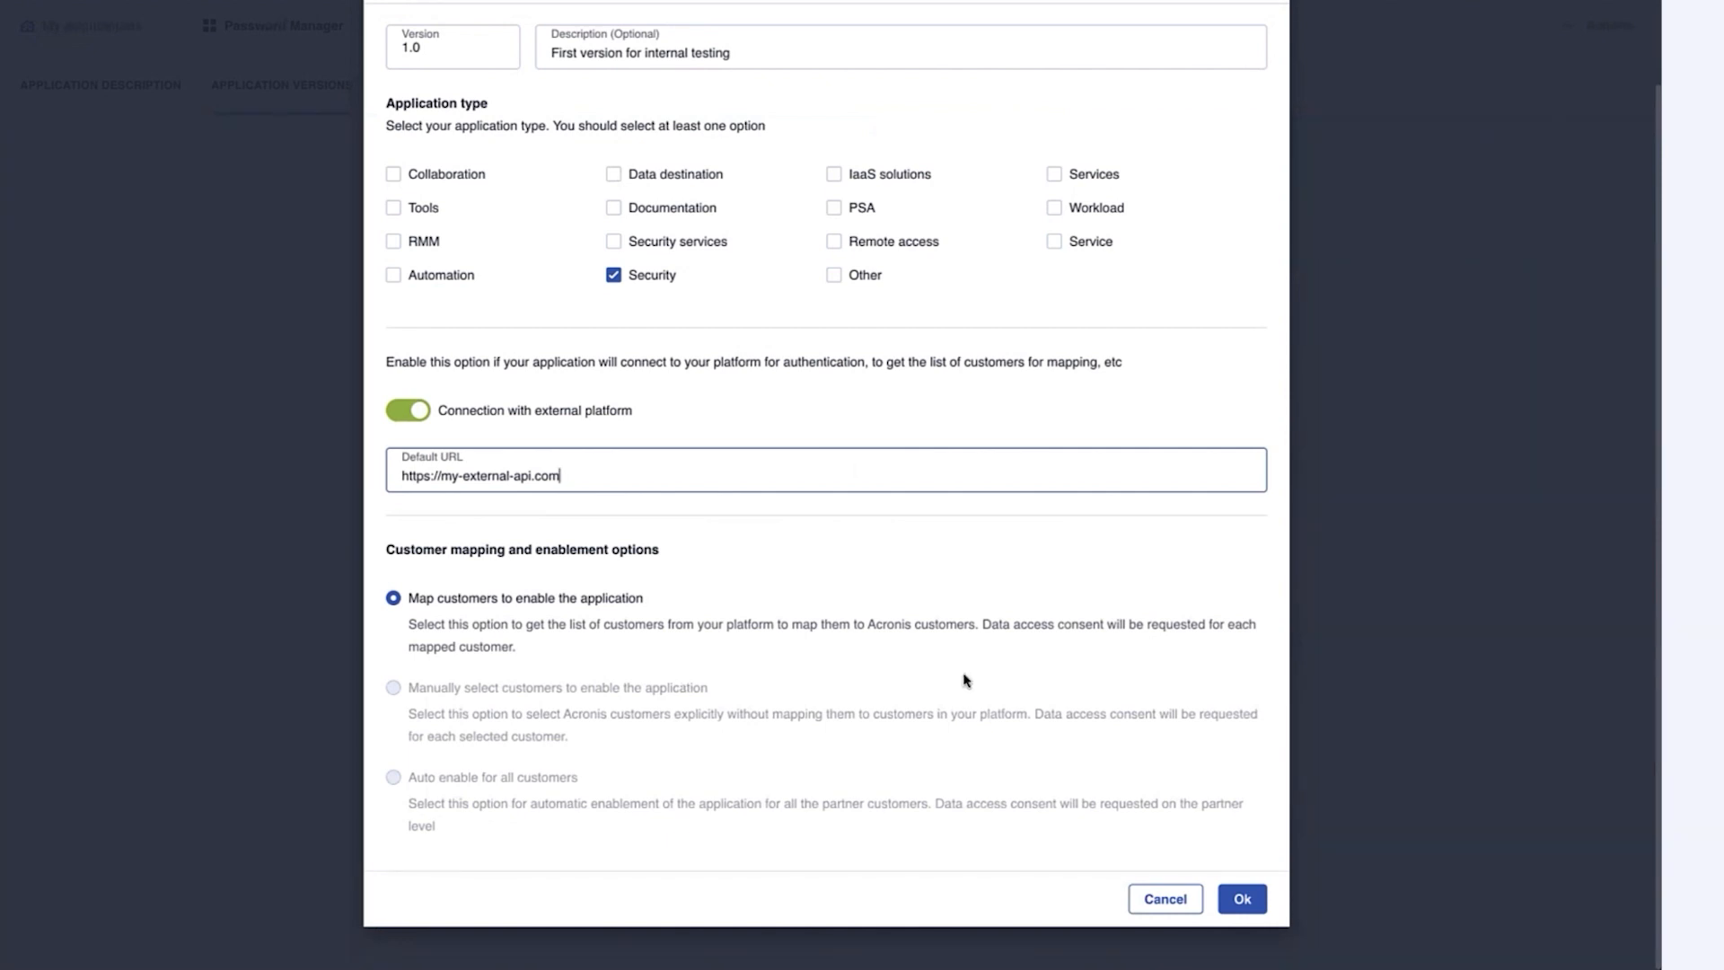
left_click(1252, 899)
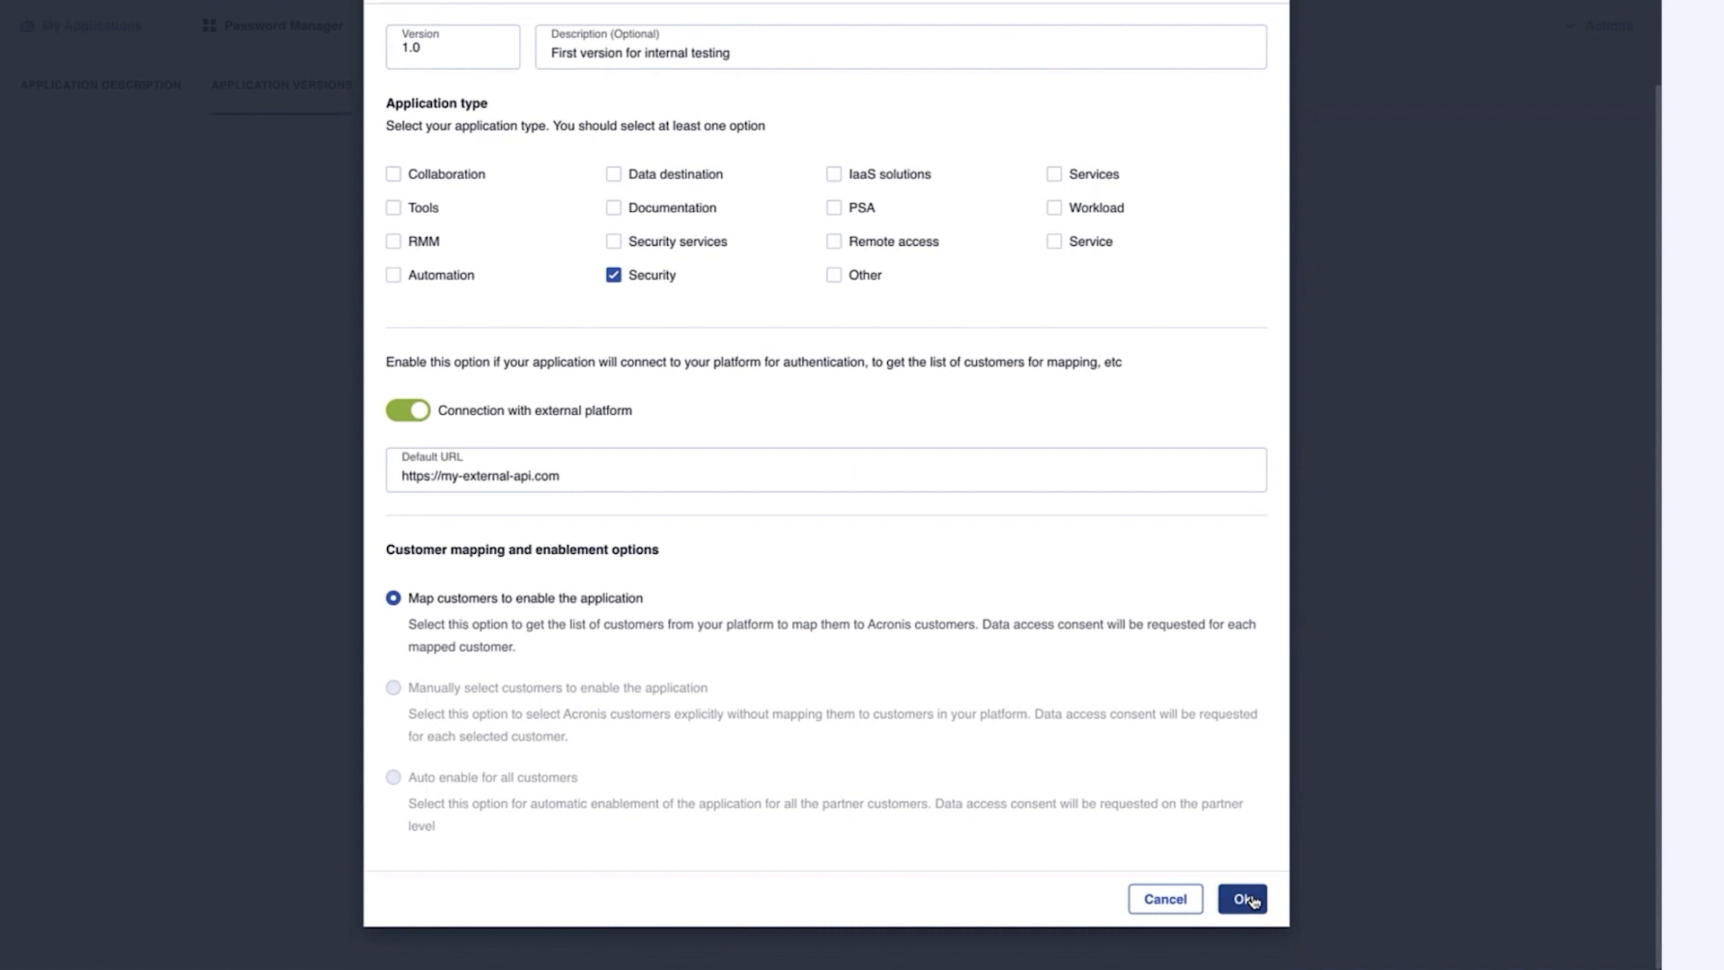
left_click(1248, 899)
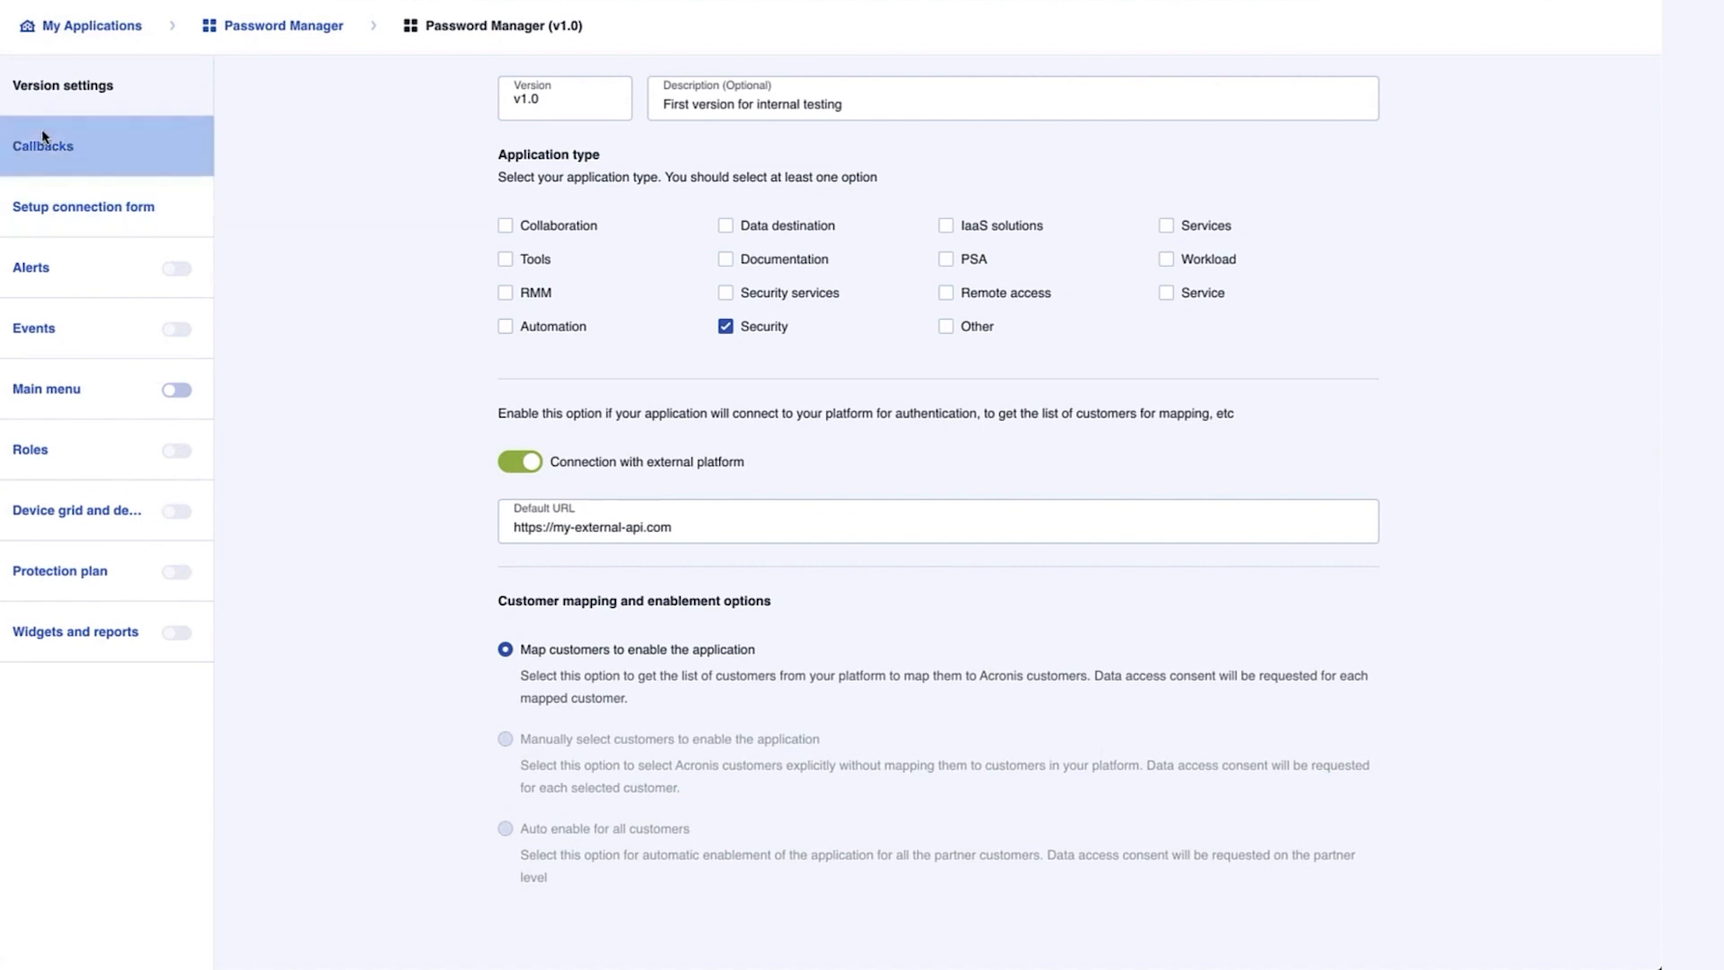
Inspect the Callbacks, Setup connection form and Main menu sections, then return to Password Manager
left_click(77, 141)
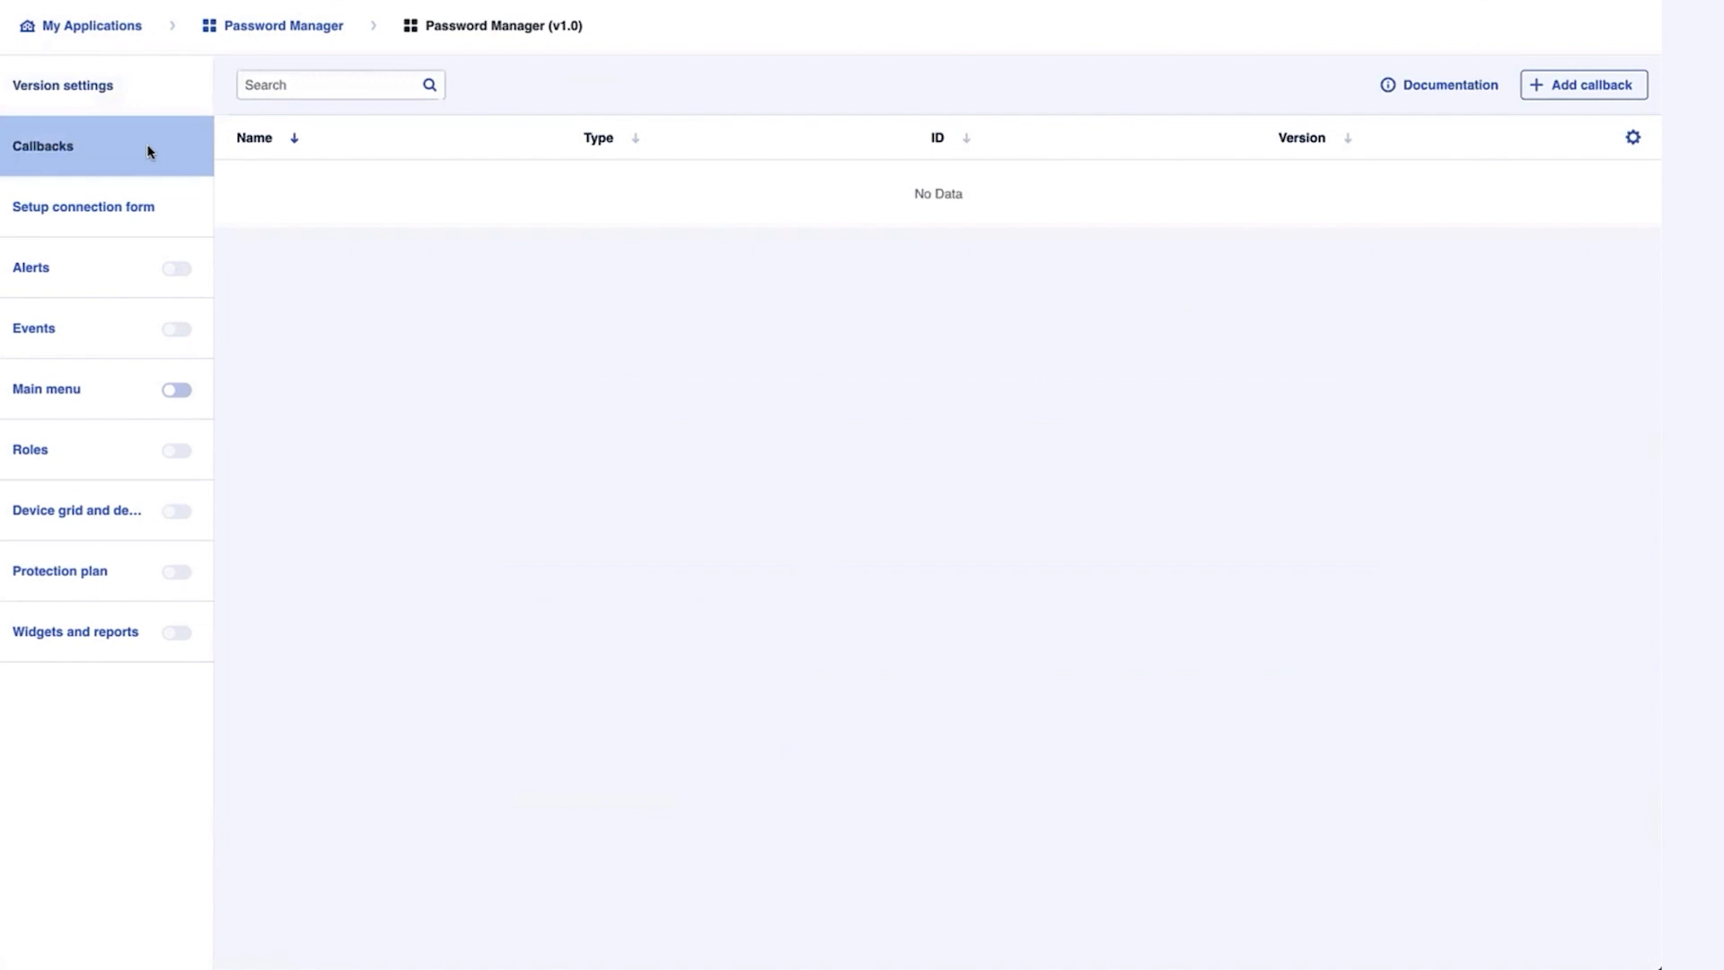
left_click(138, 227)
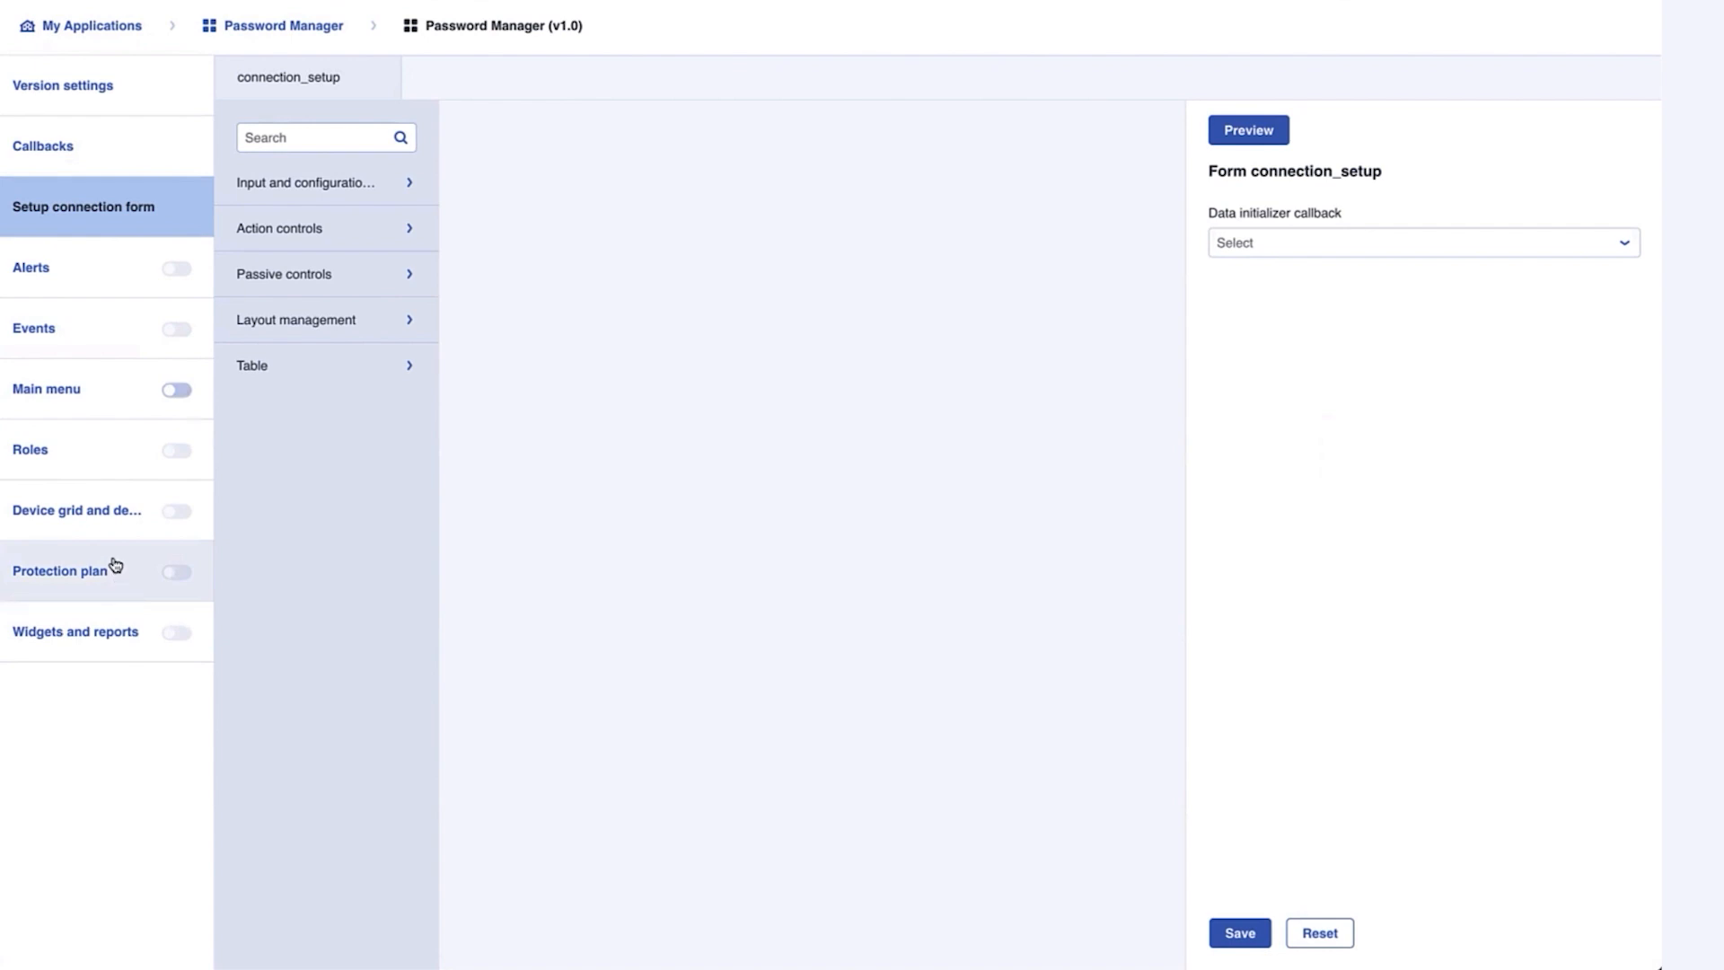
left_click(78, 404)
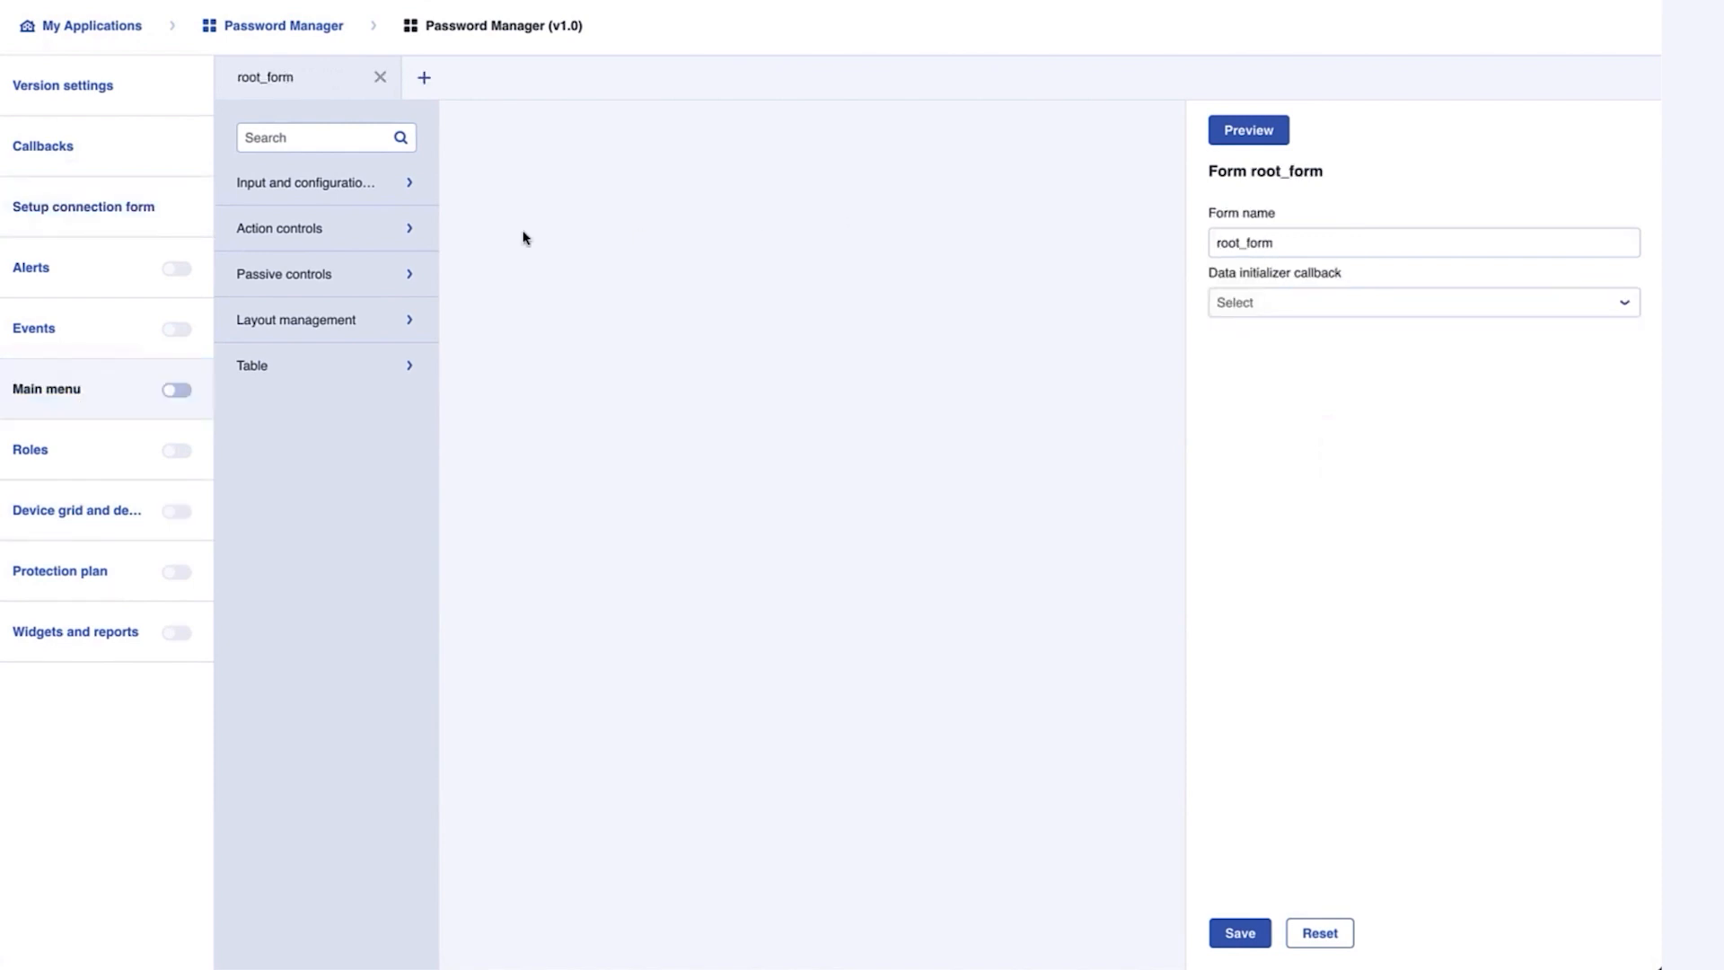
left_click(334, 28)
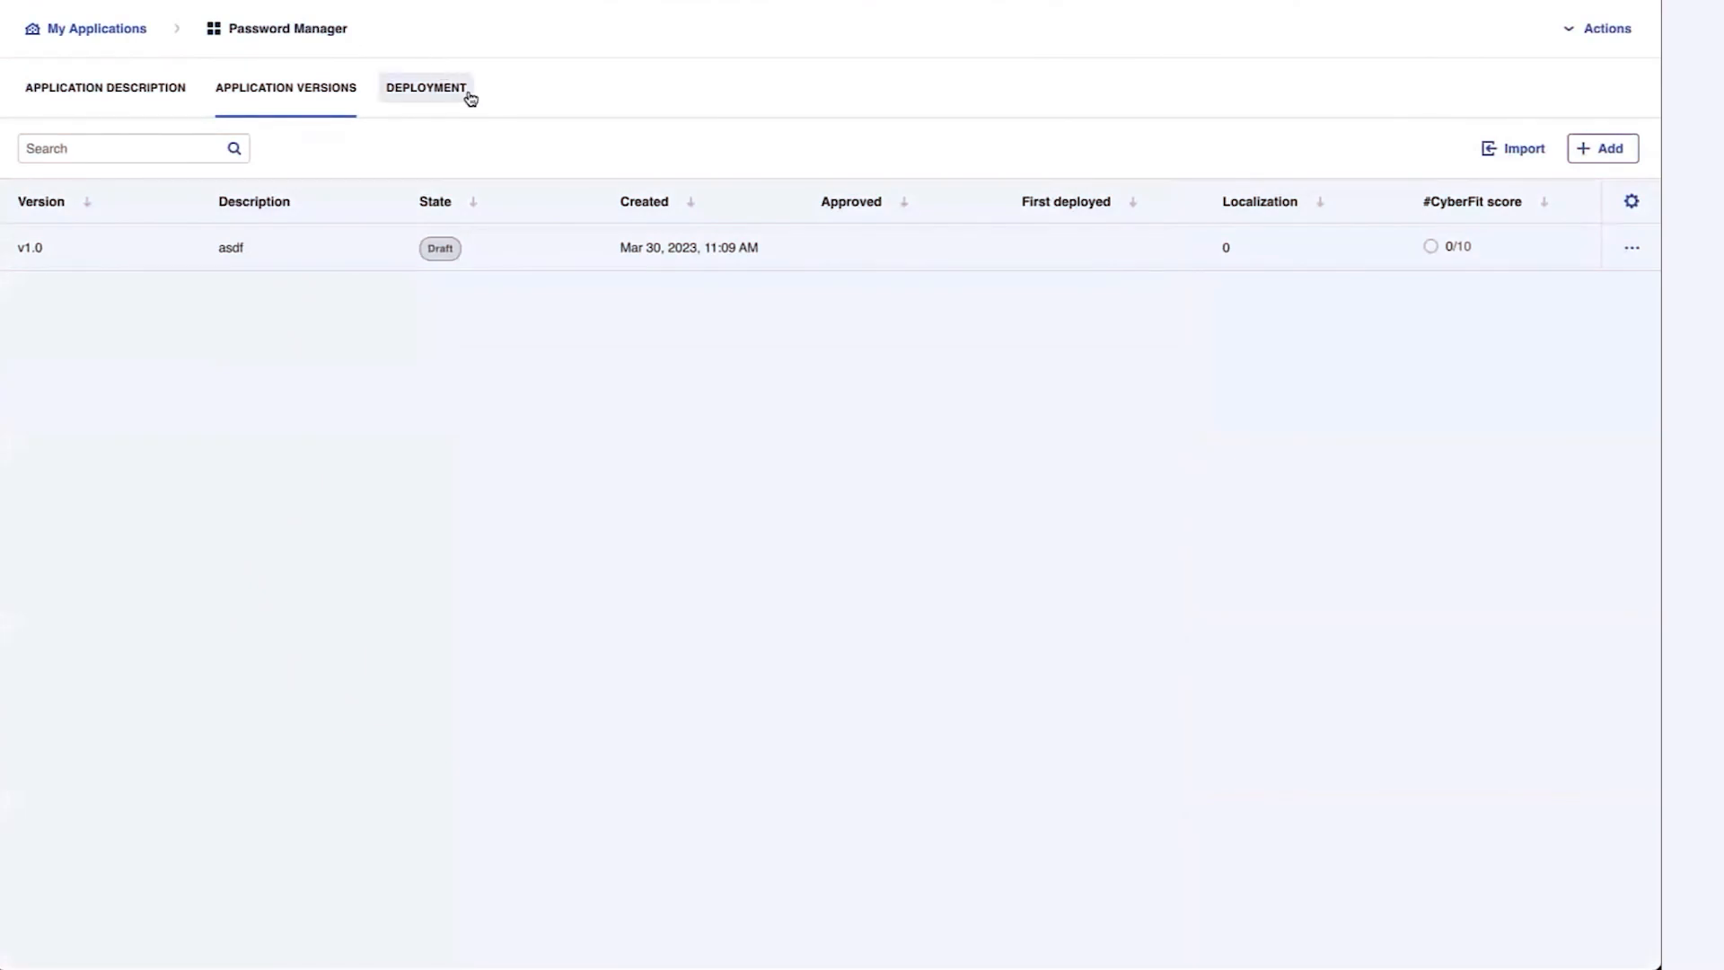
From the Deployment tab, add a Deploy to test environment request
left_click(450, 99)
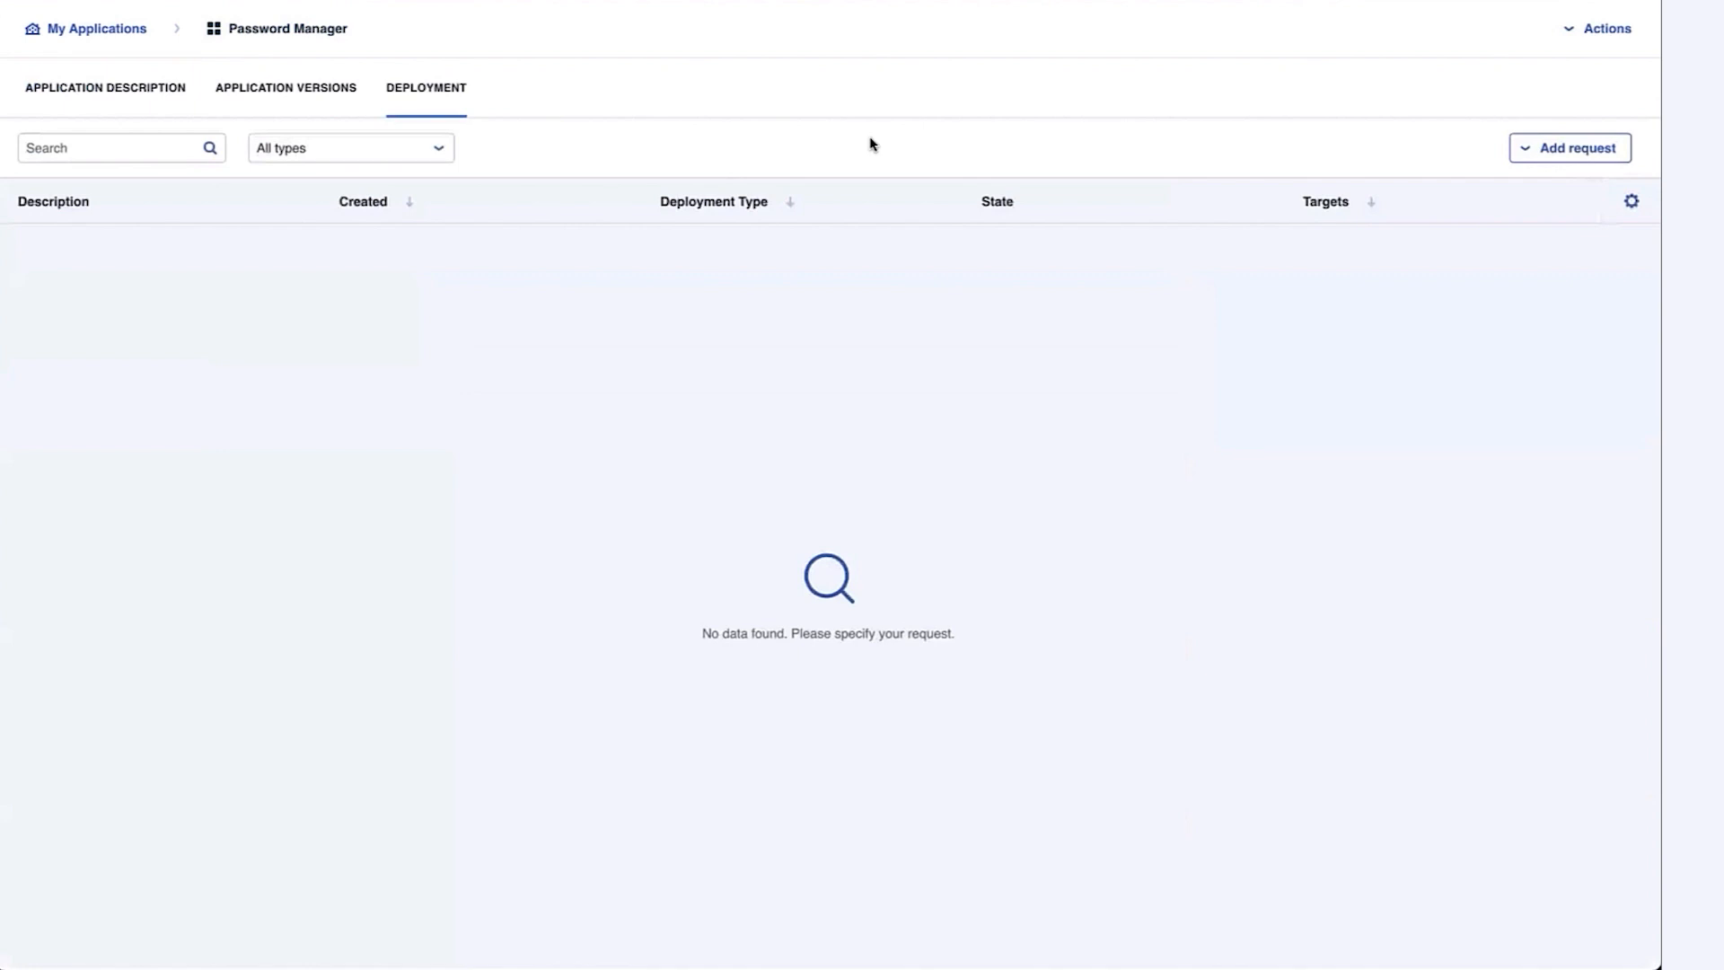
left_click(1578, 151)
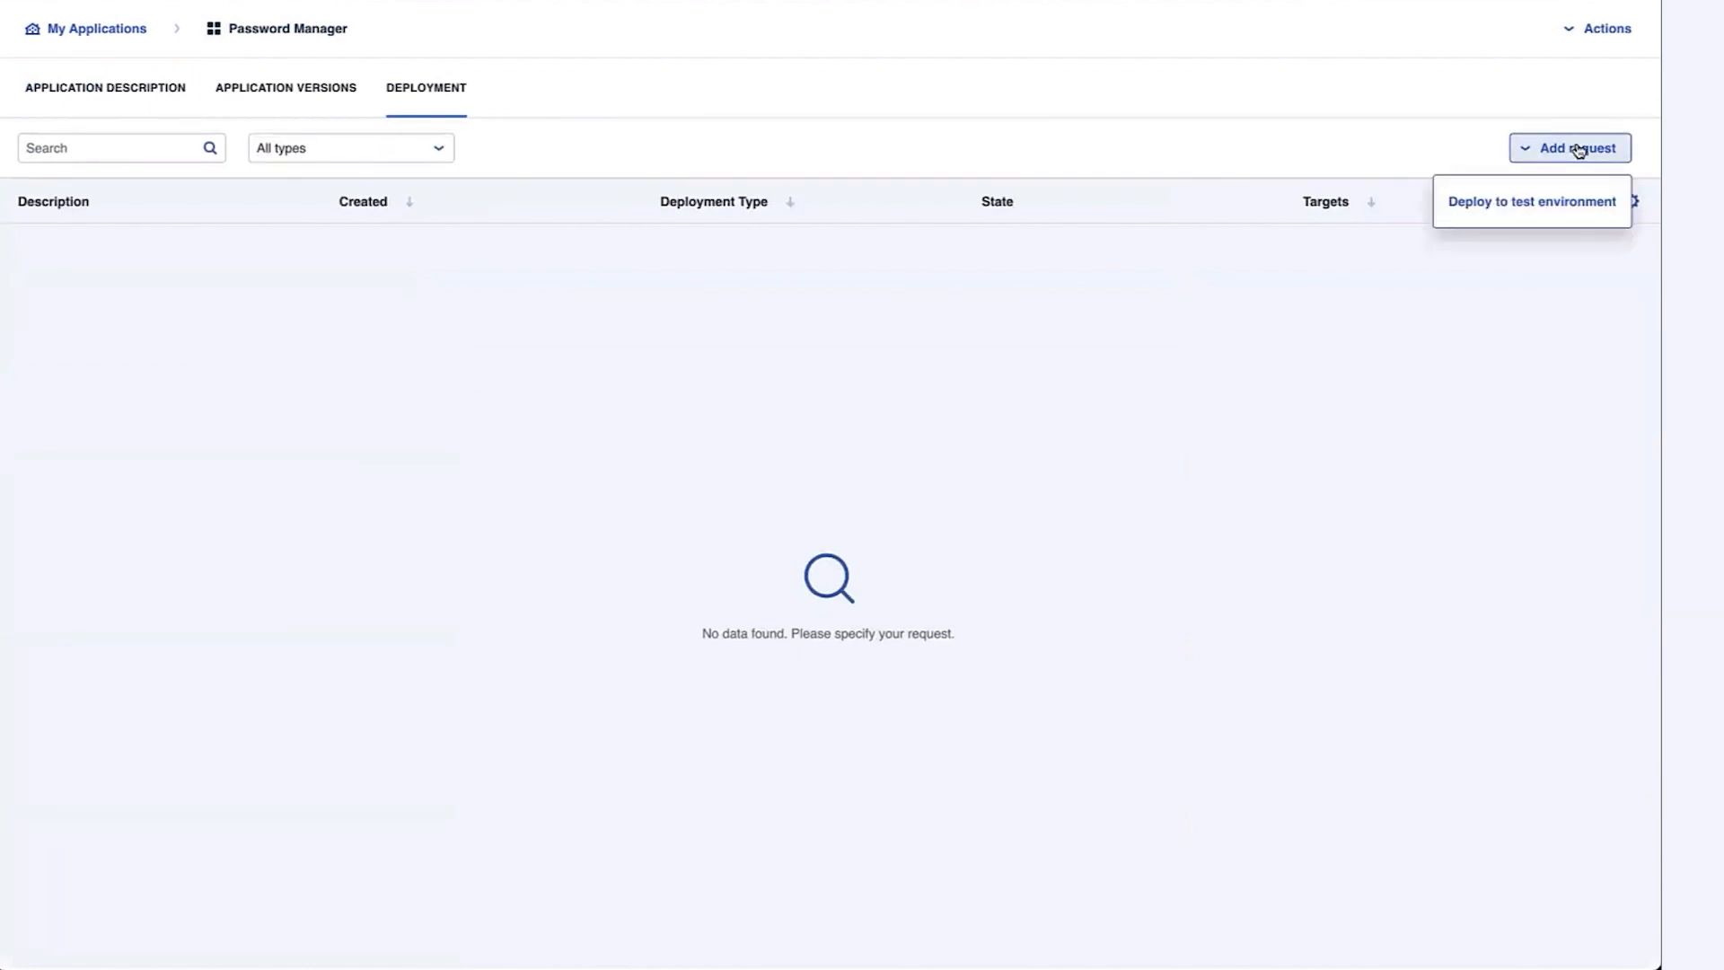
left_click(1530, 208)
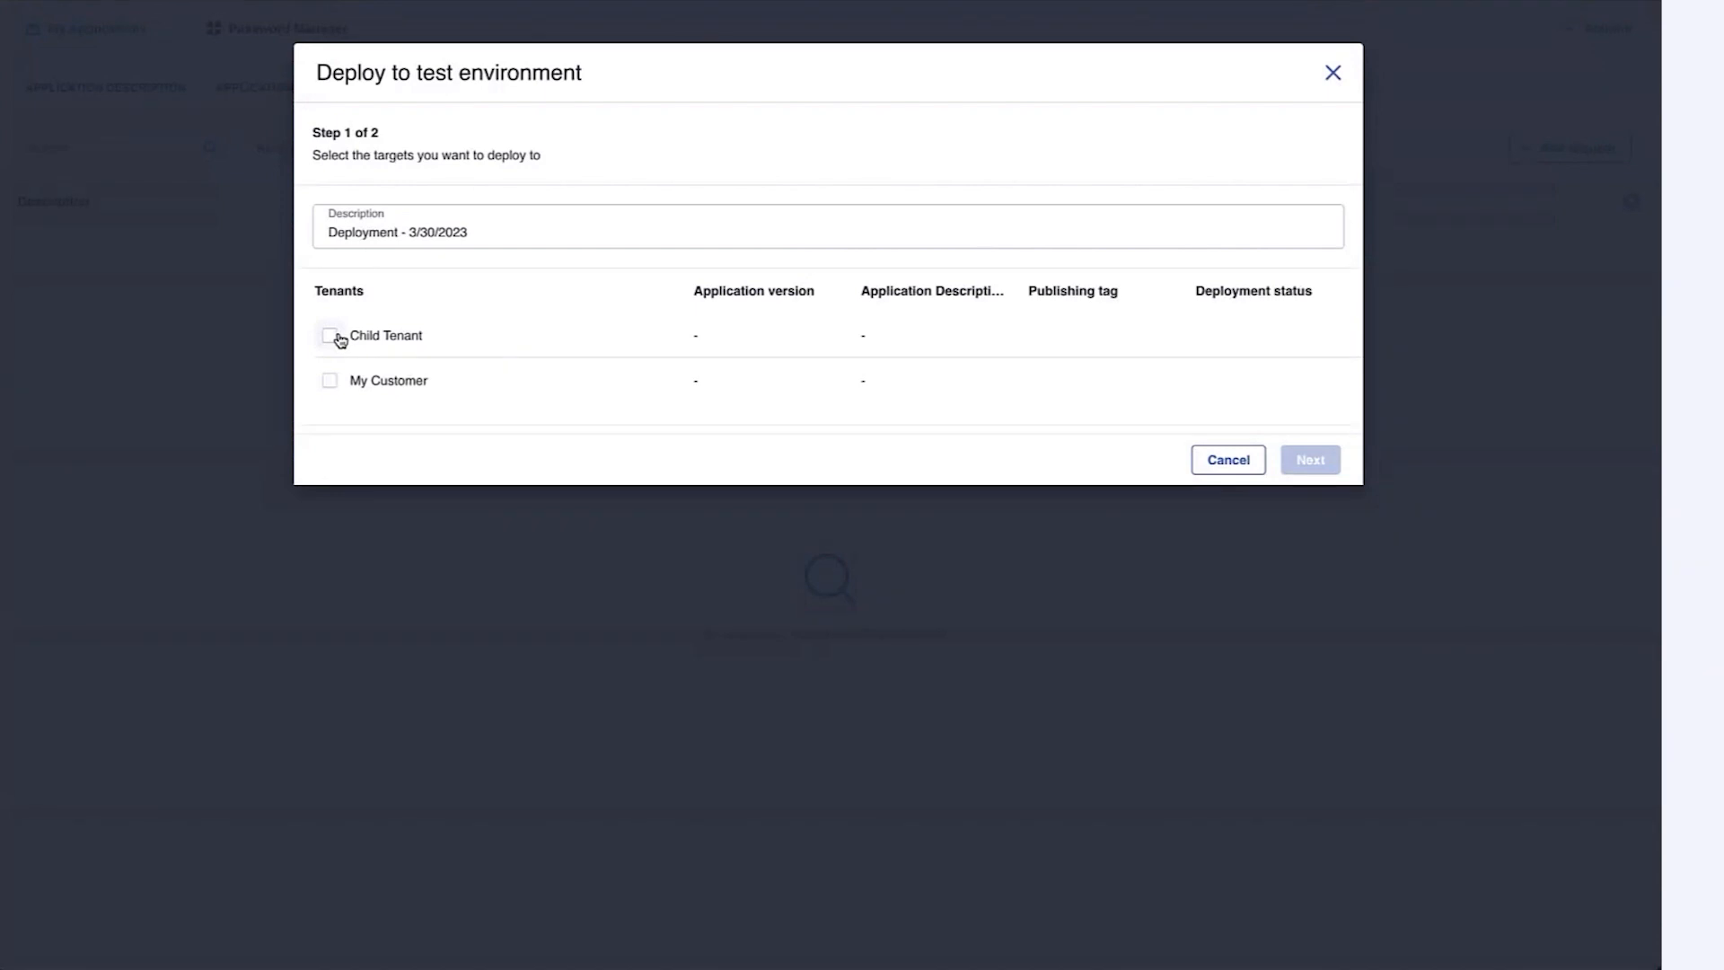
Select Child Tenant and give it version 1.0, description 1.0 and publishing tag New
left_click(330, 336)
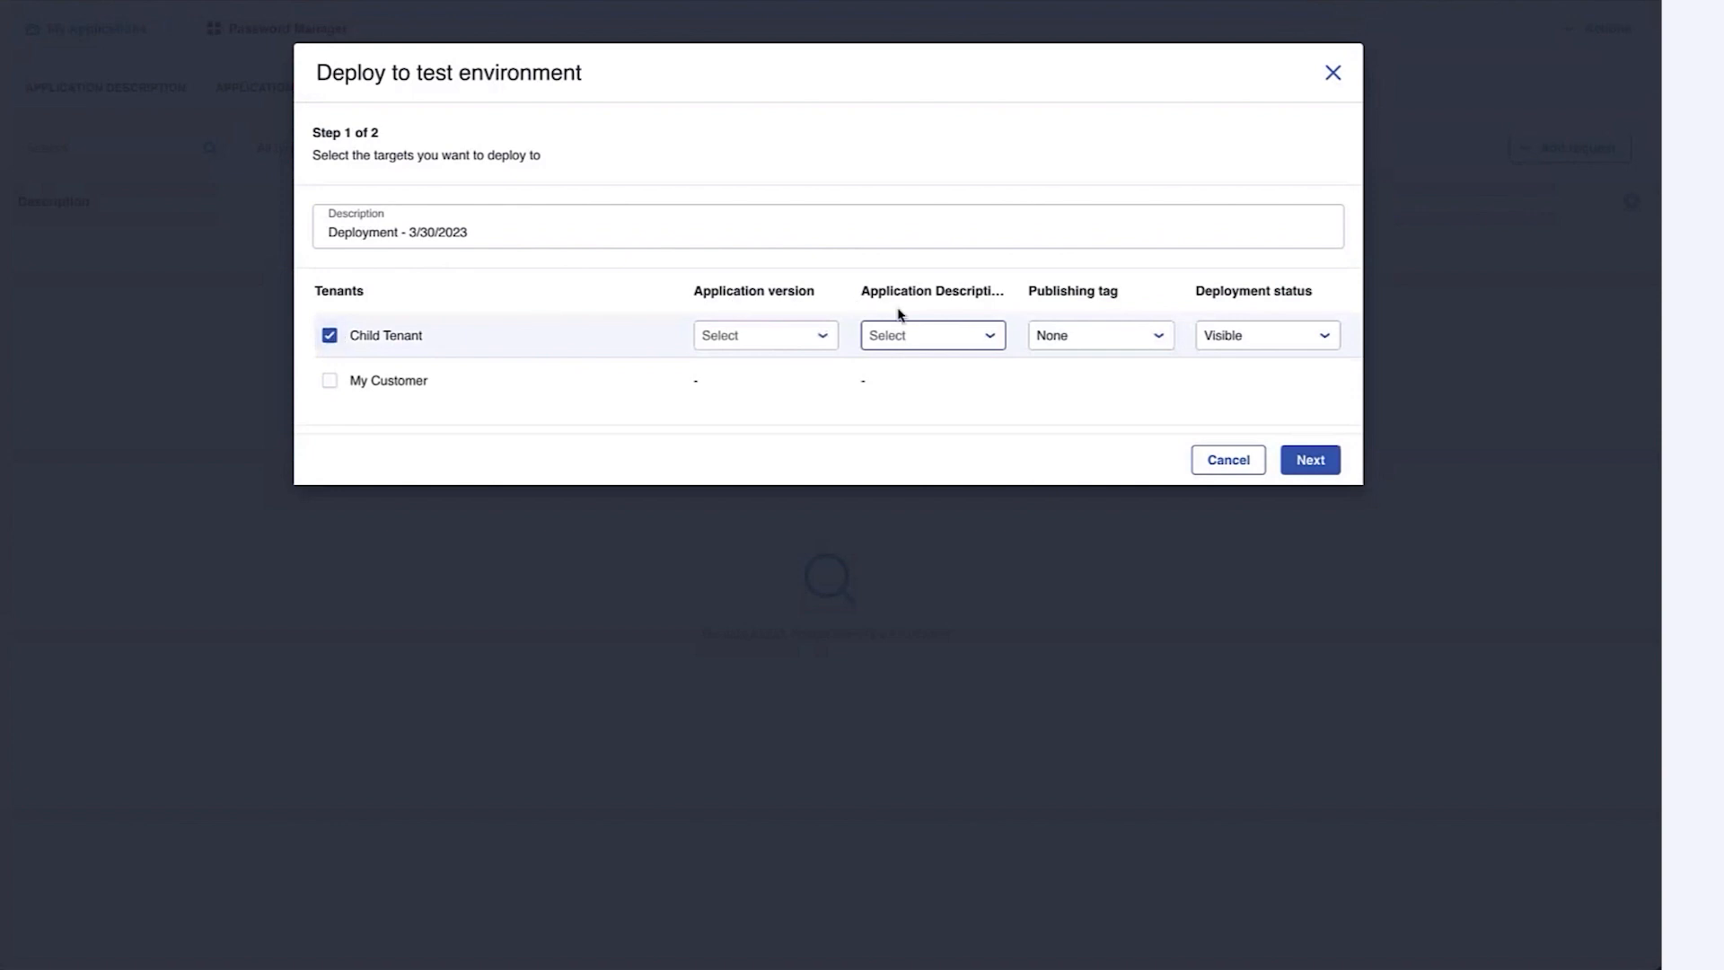
left_click(808, 341)
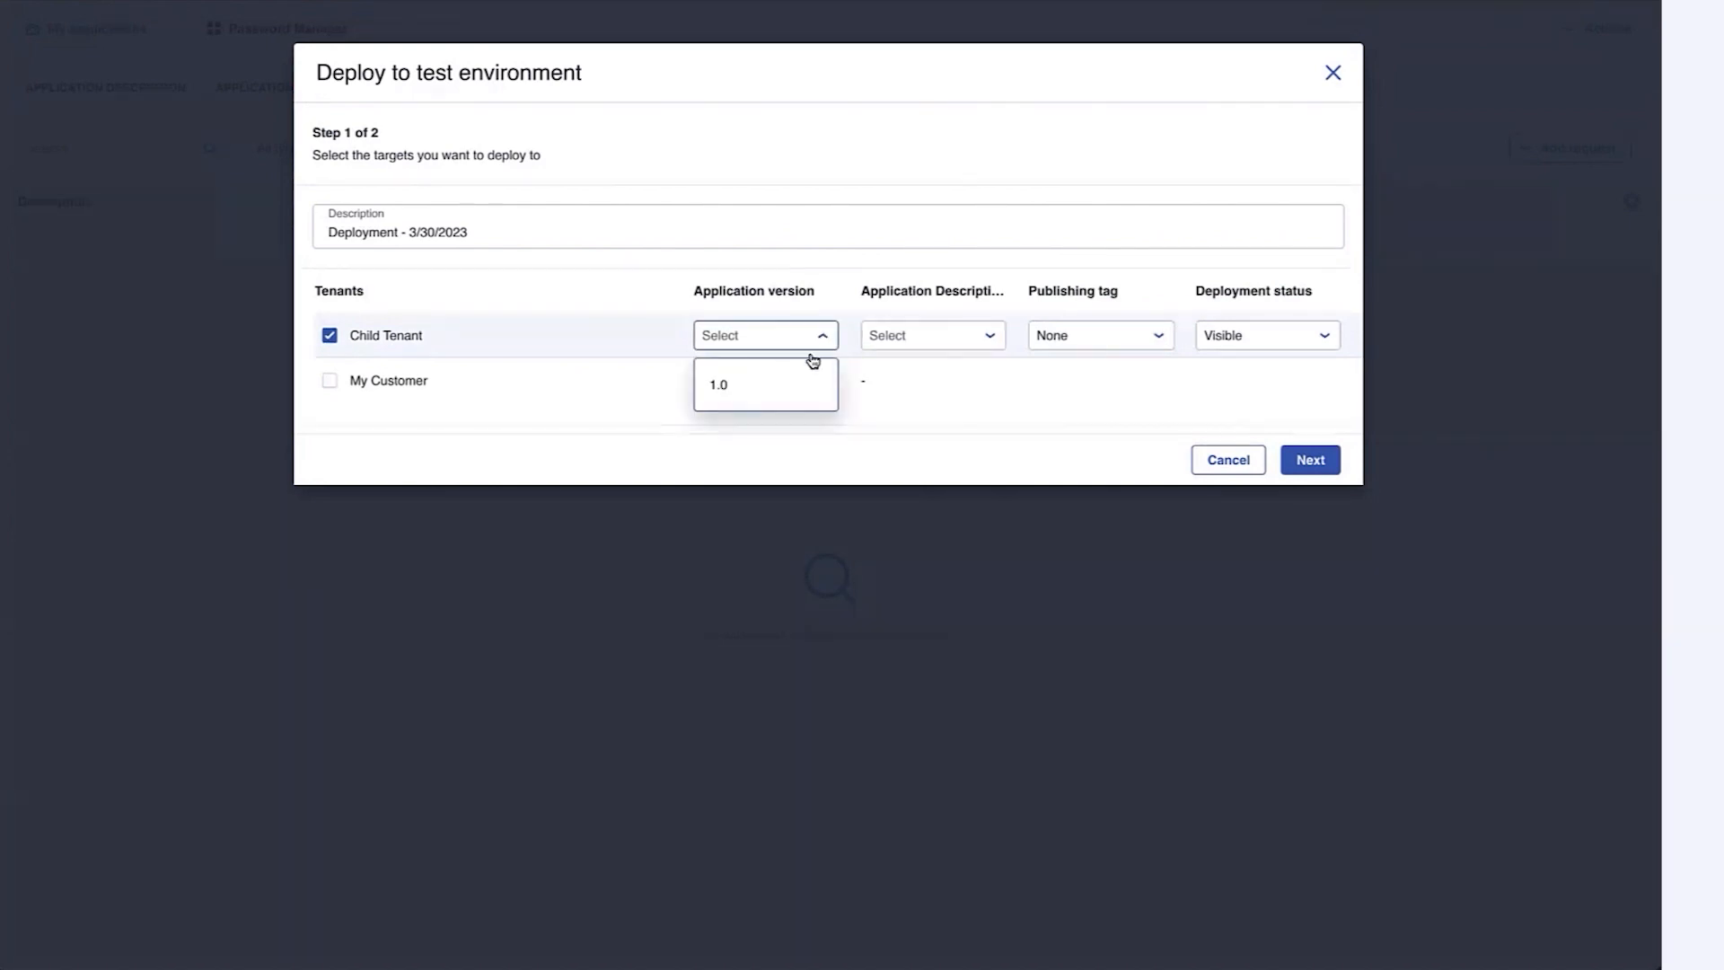
left_click(787, 386)
left_click(974, 336)
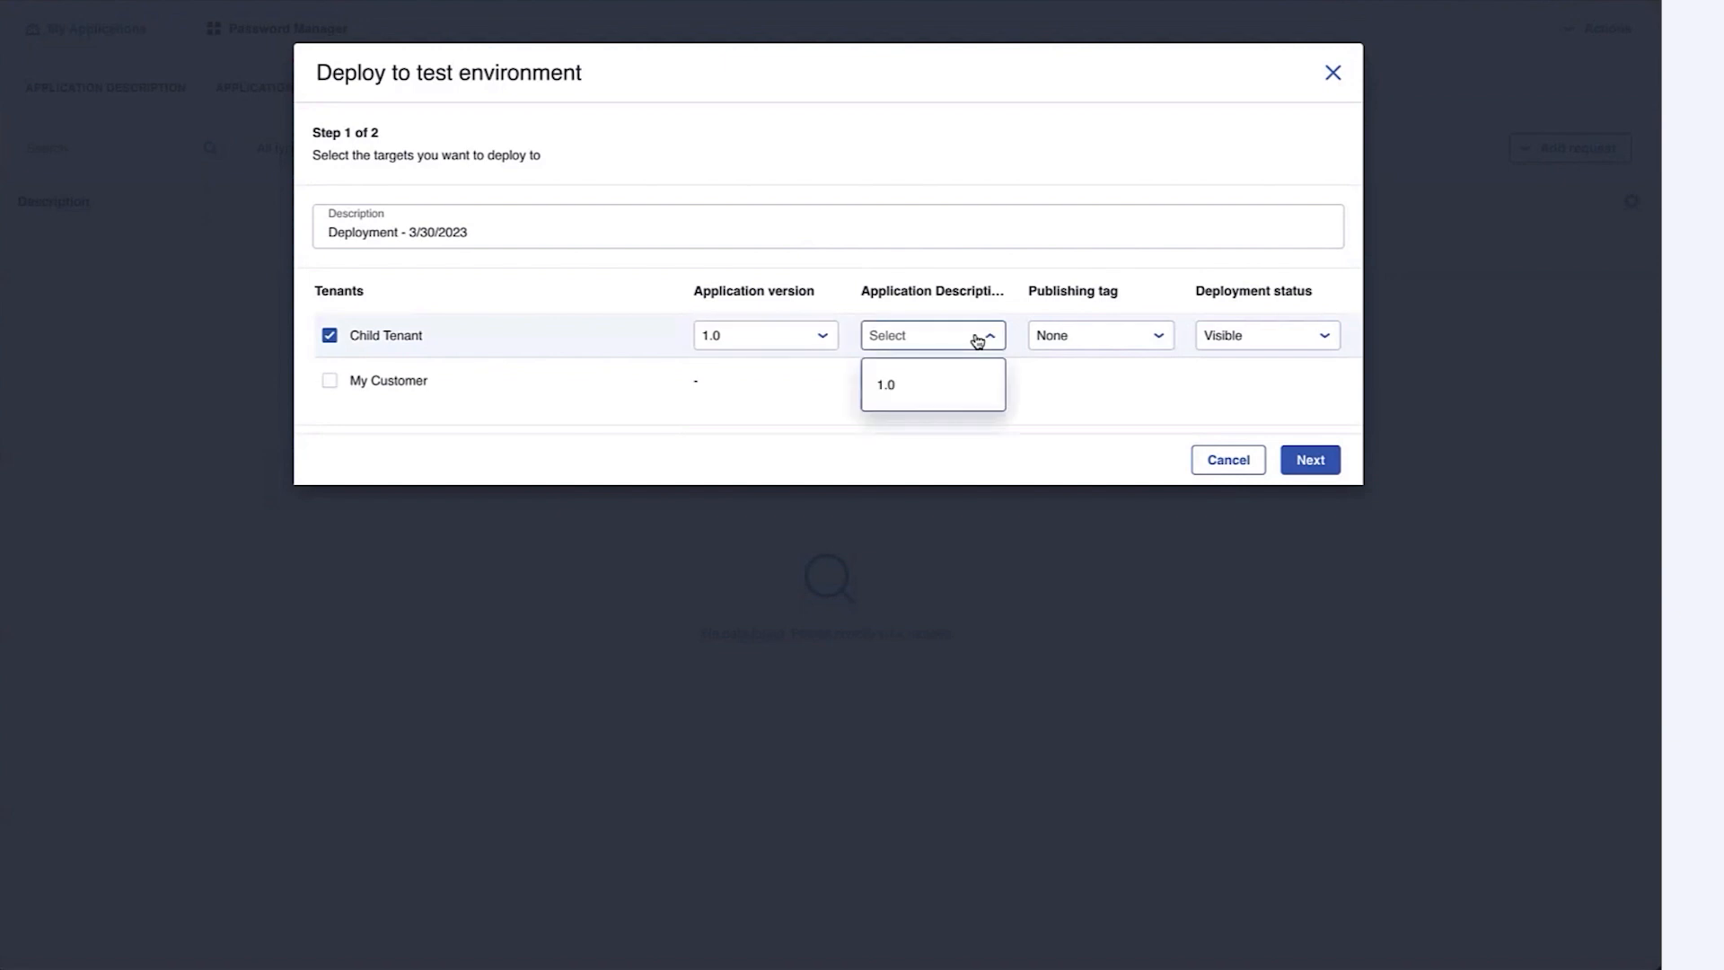
left_click(948, 391)
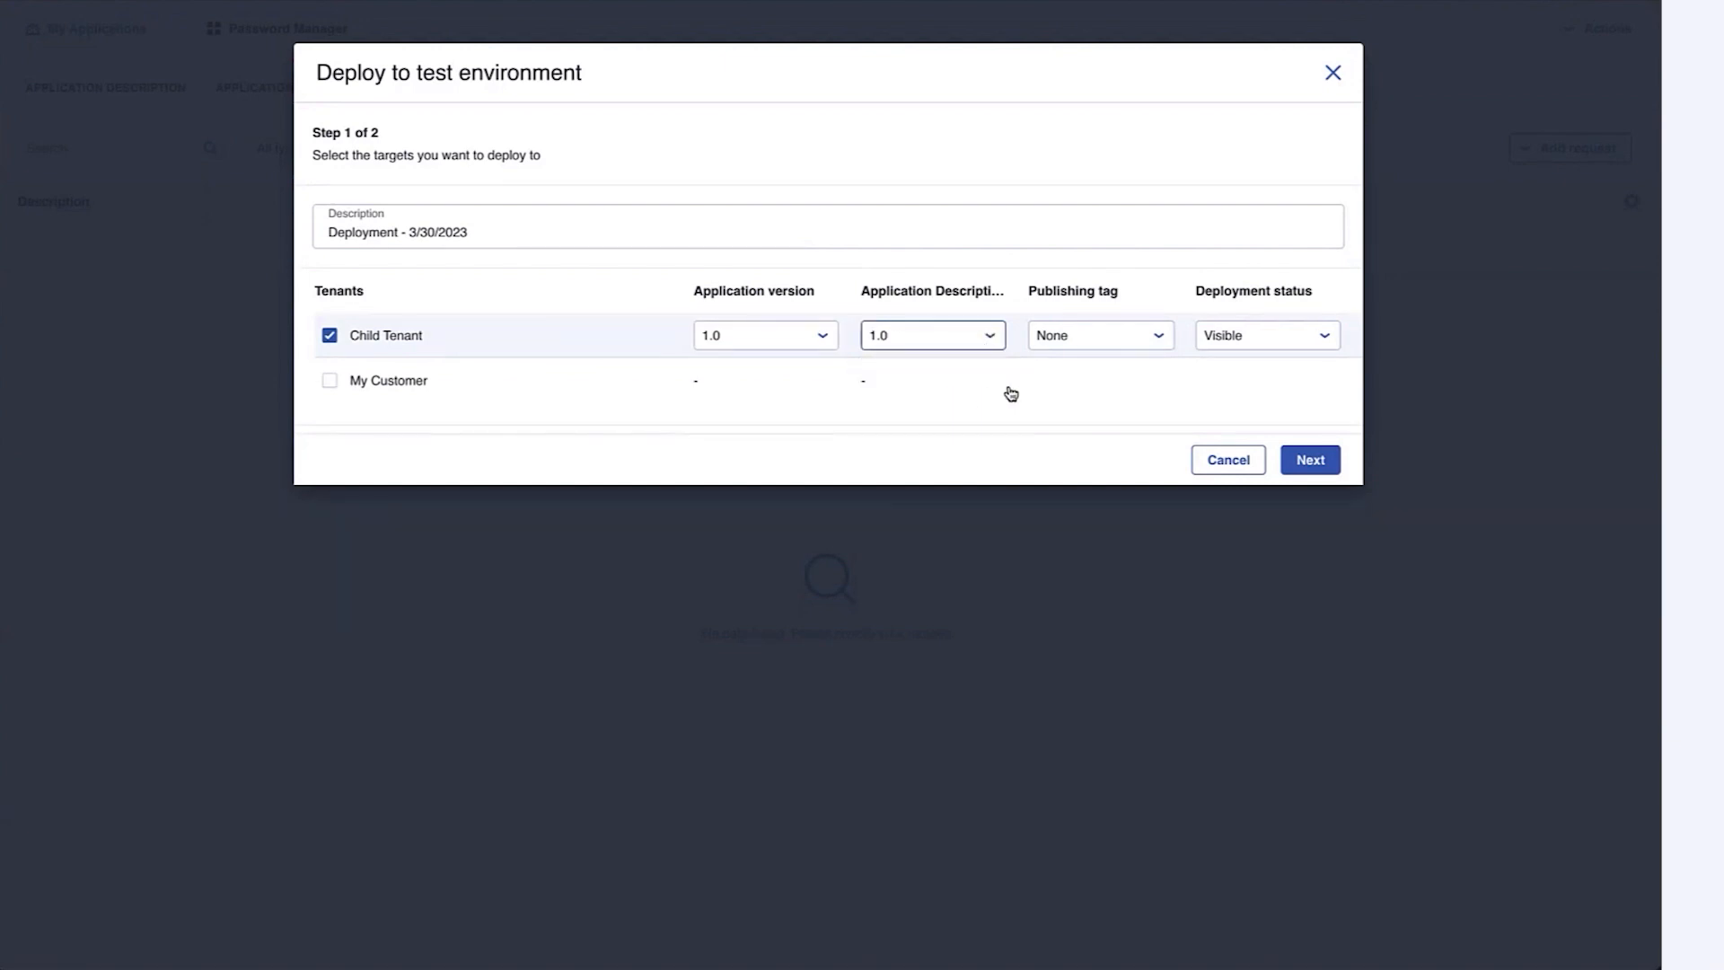
left_click(1147, 339)
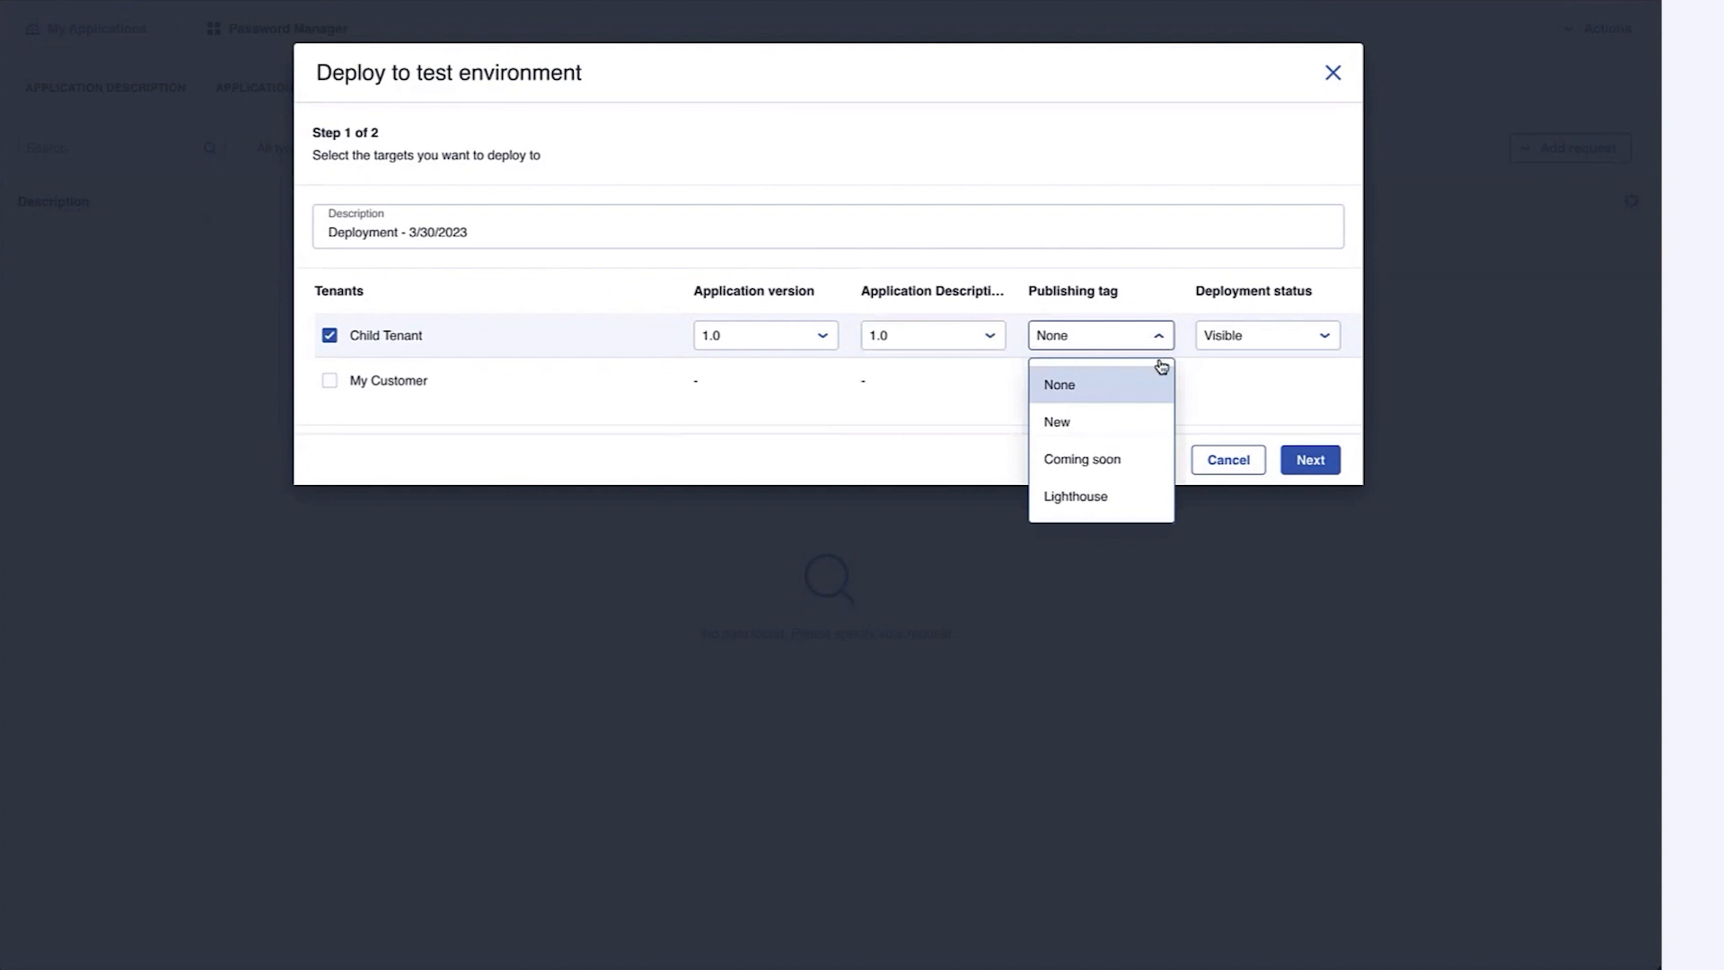
left_click(1116, 424)
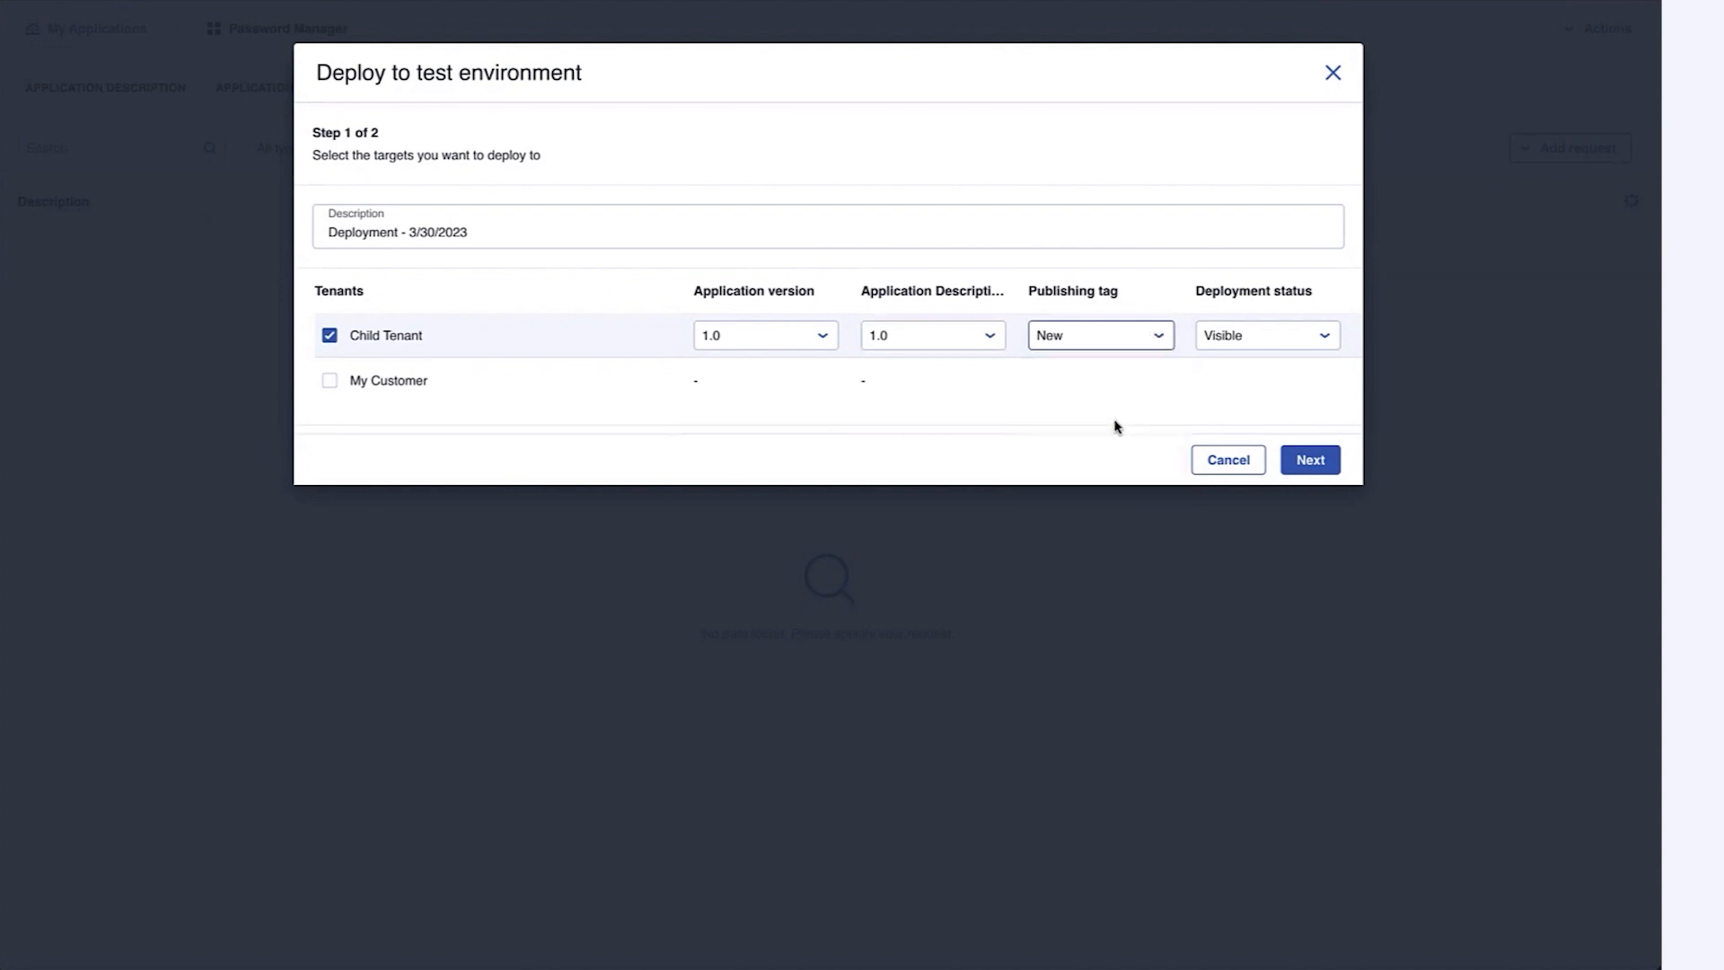
Keep the deployment status Visible, review it, and send the deployment request
left_click(1305, 350)
left_click(1307, 349)
left_click(1332, 464)
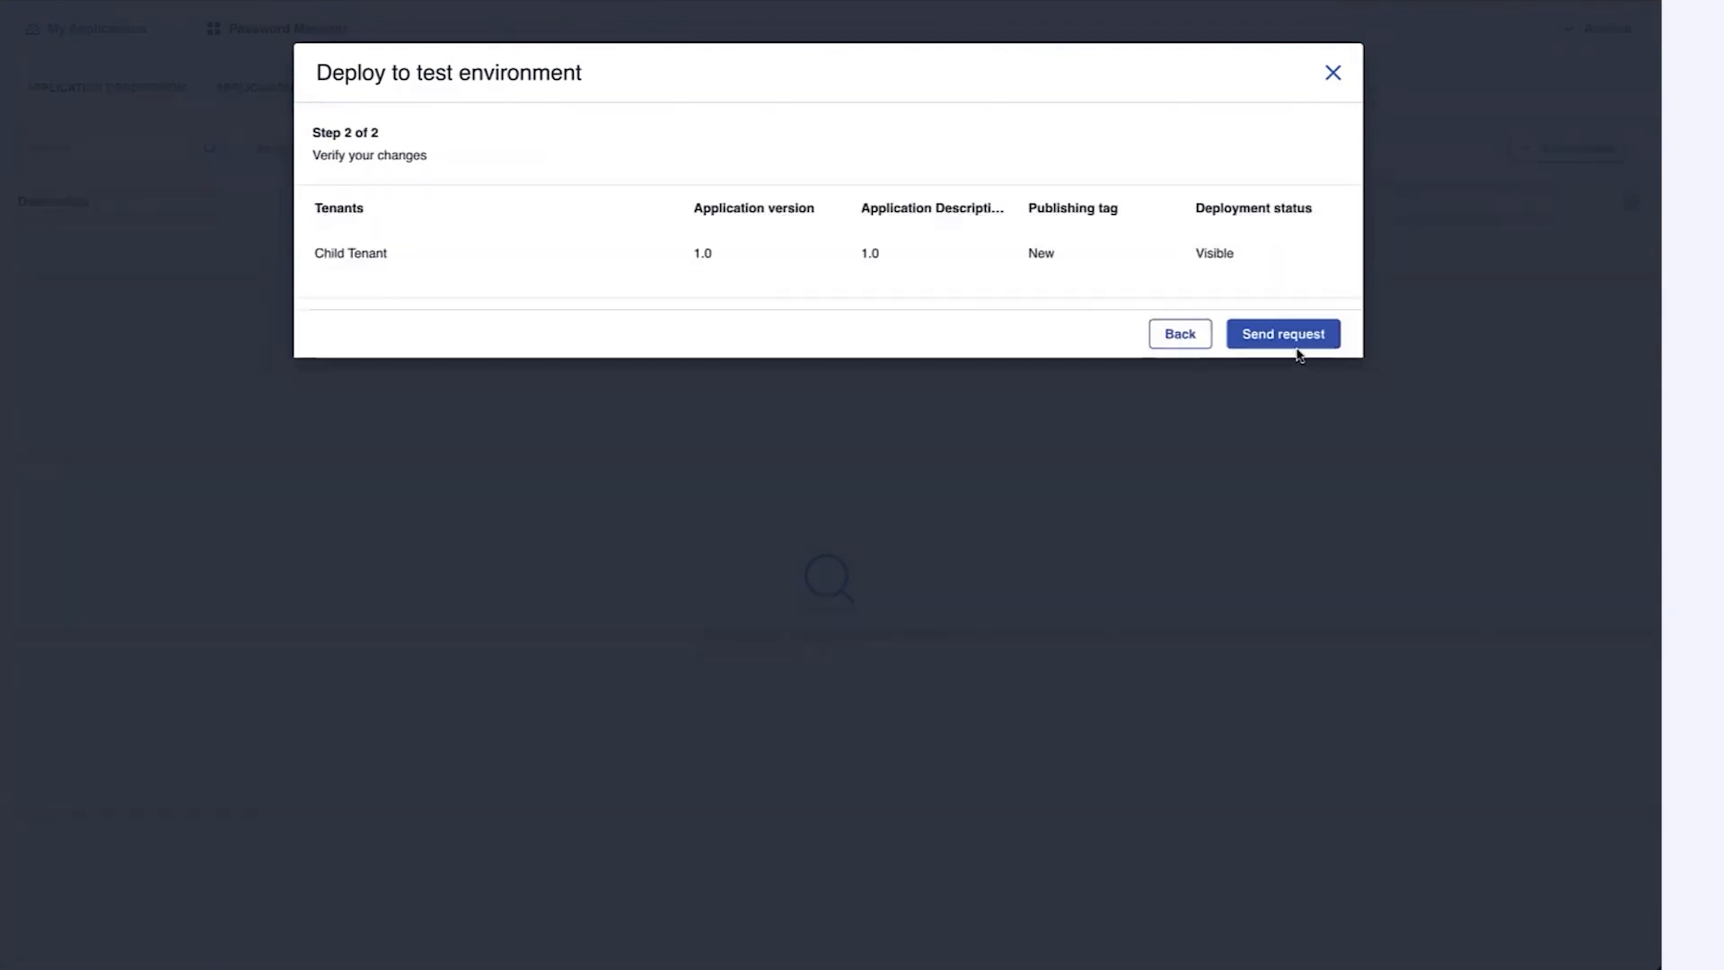
left_click(1289, 338)
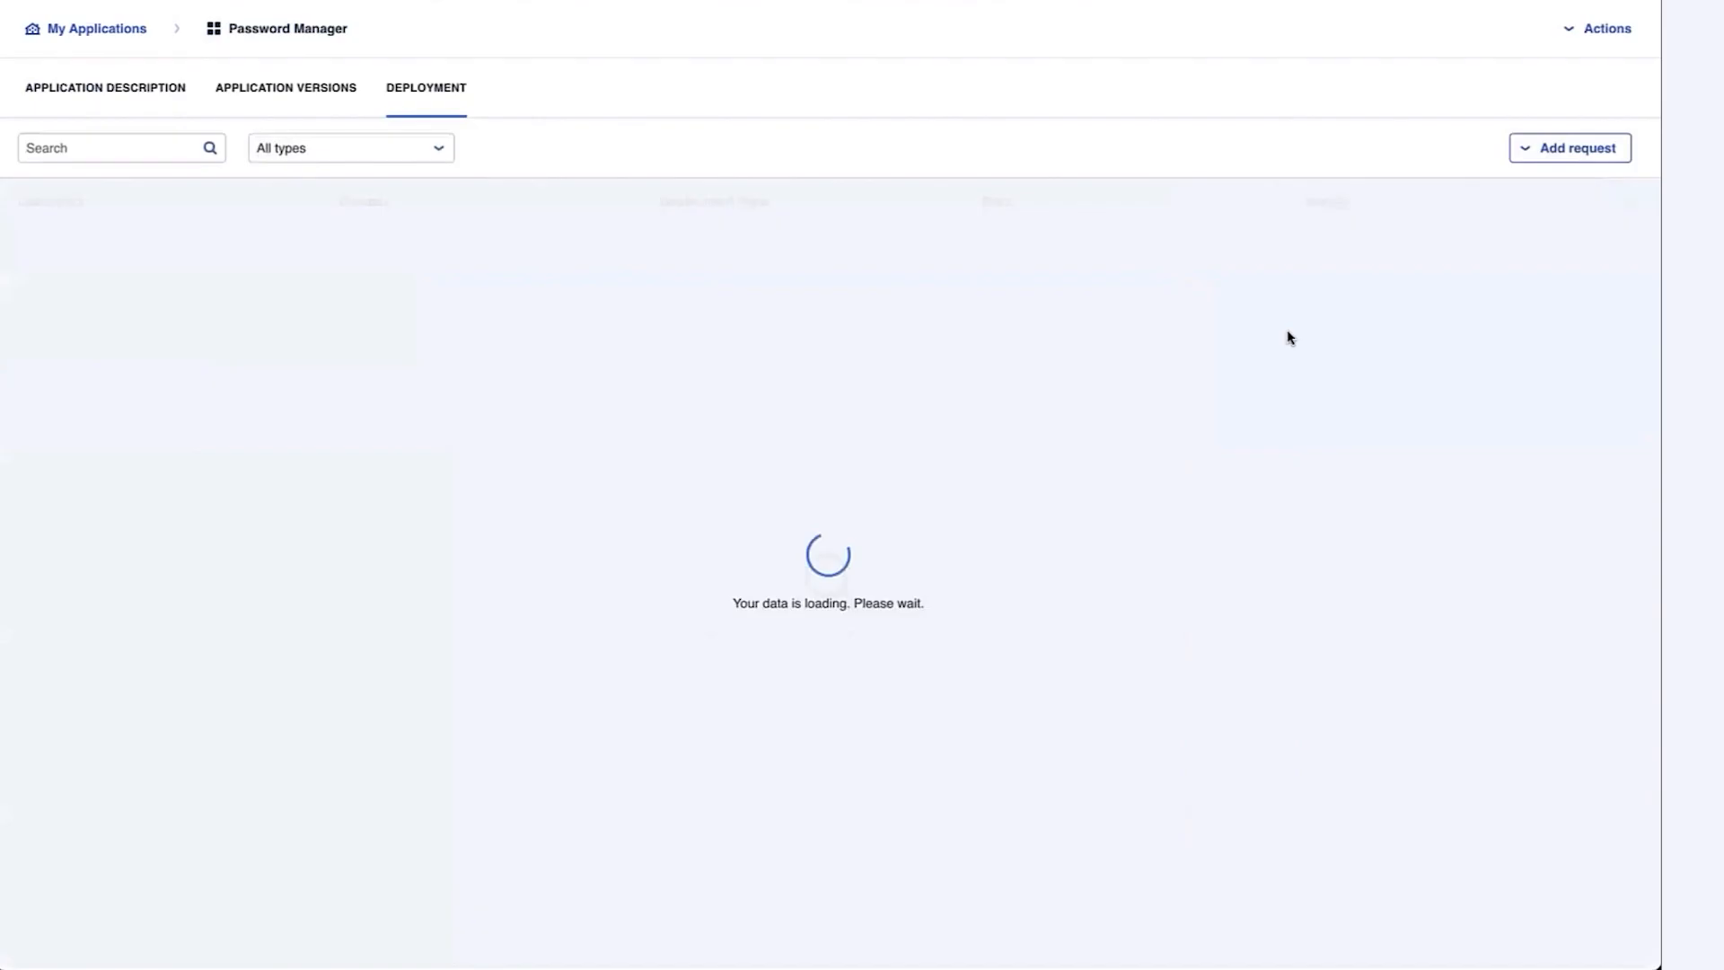